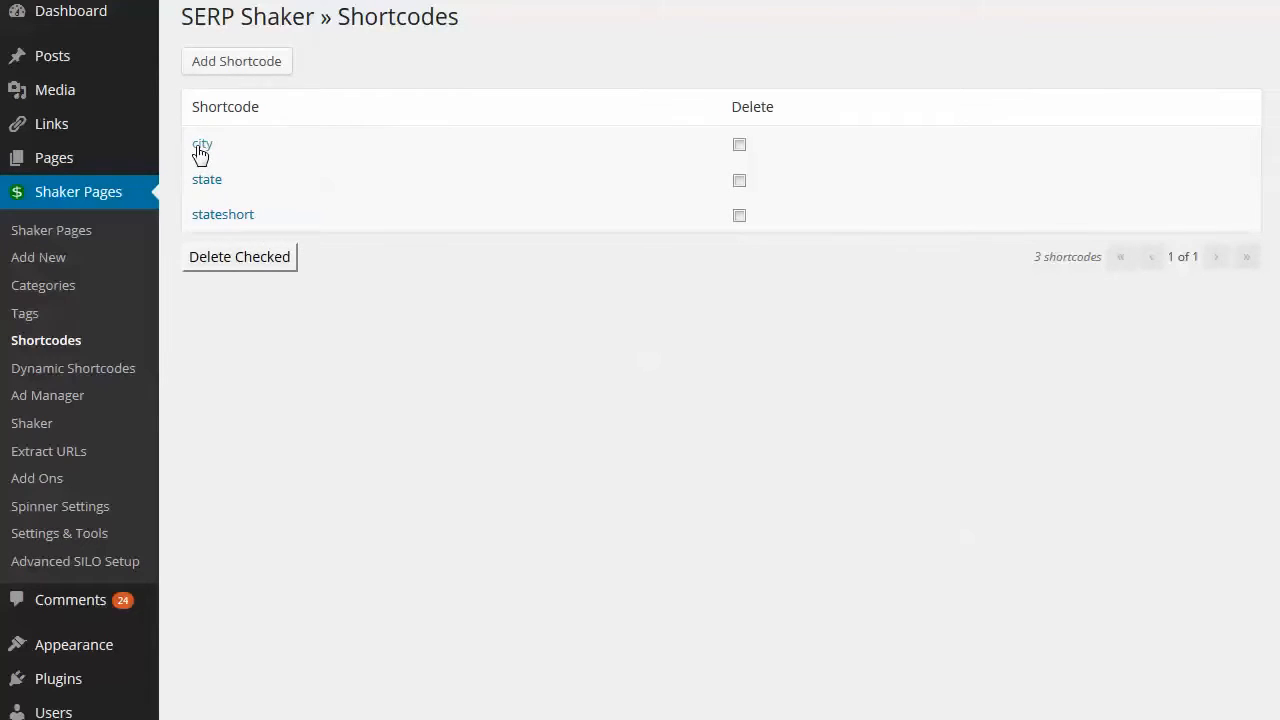
# Step: Examine the word list stored in the city shortcode, then save it and return to the shortcode list
pyautogui.click(203, 148)
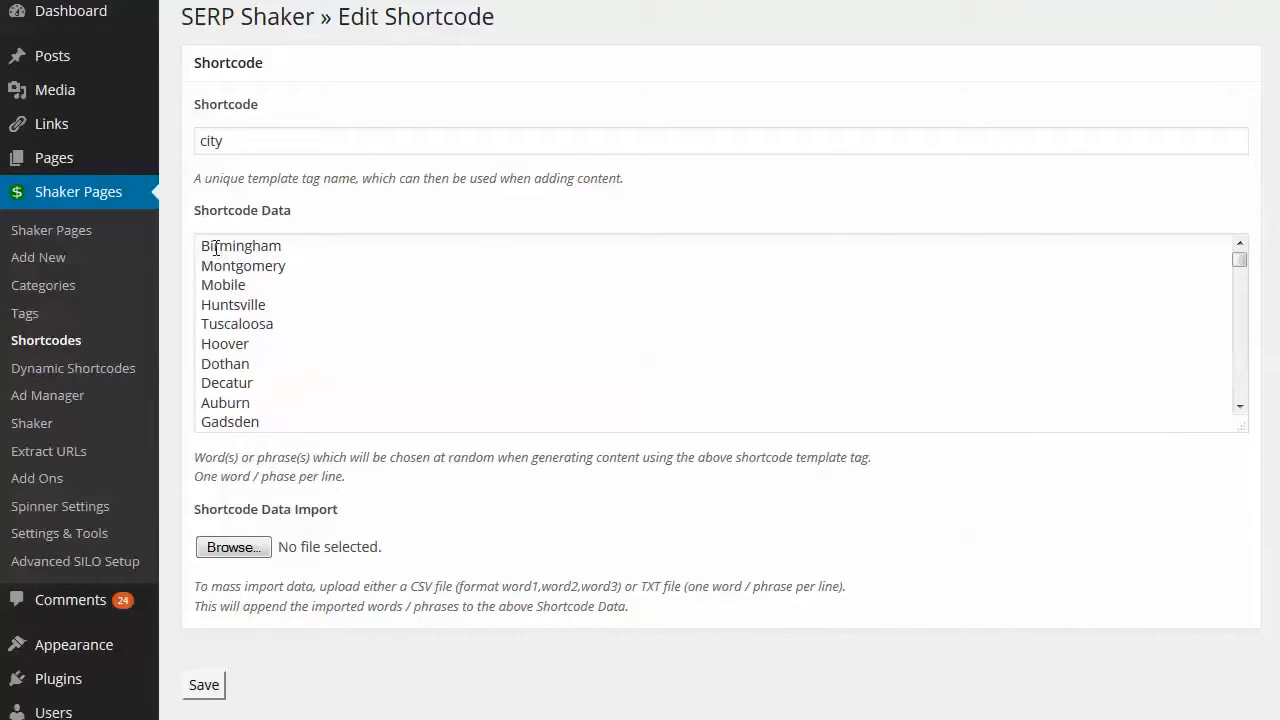
pyautogui.moveTo(213, 246); pyautogui.dragTo(267, 250)
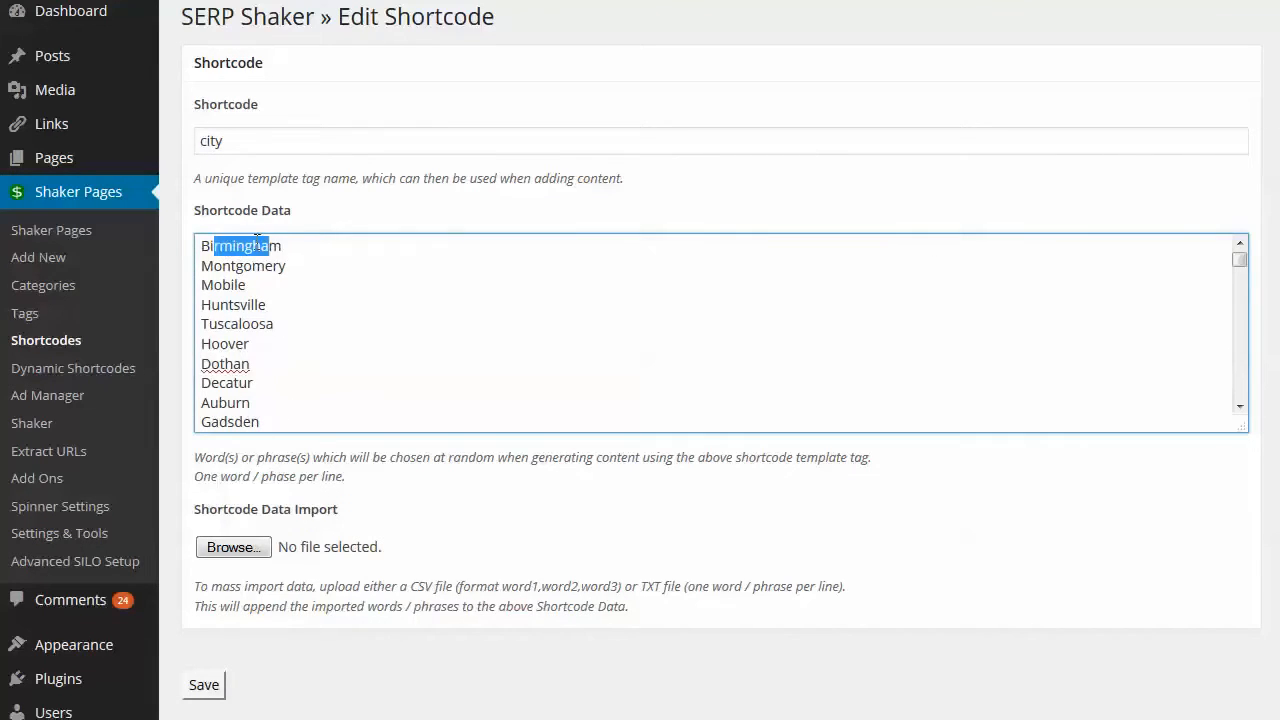
pyautogui.click(236, 266)
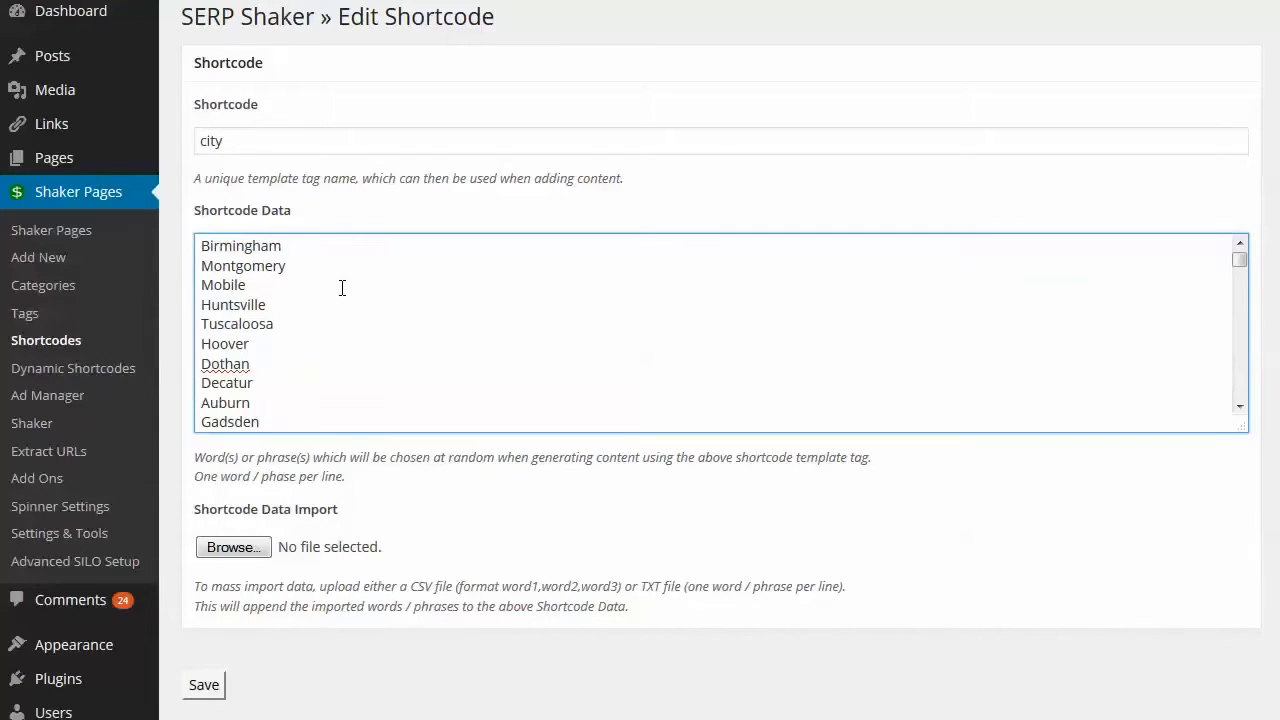
pyautogui.click(221, 689)
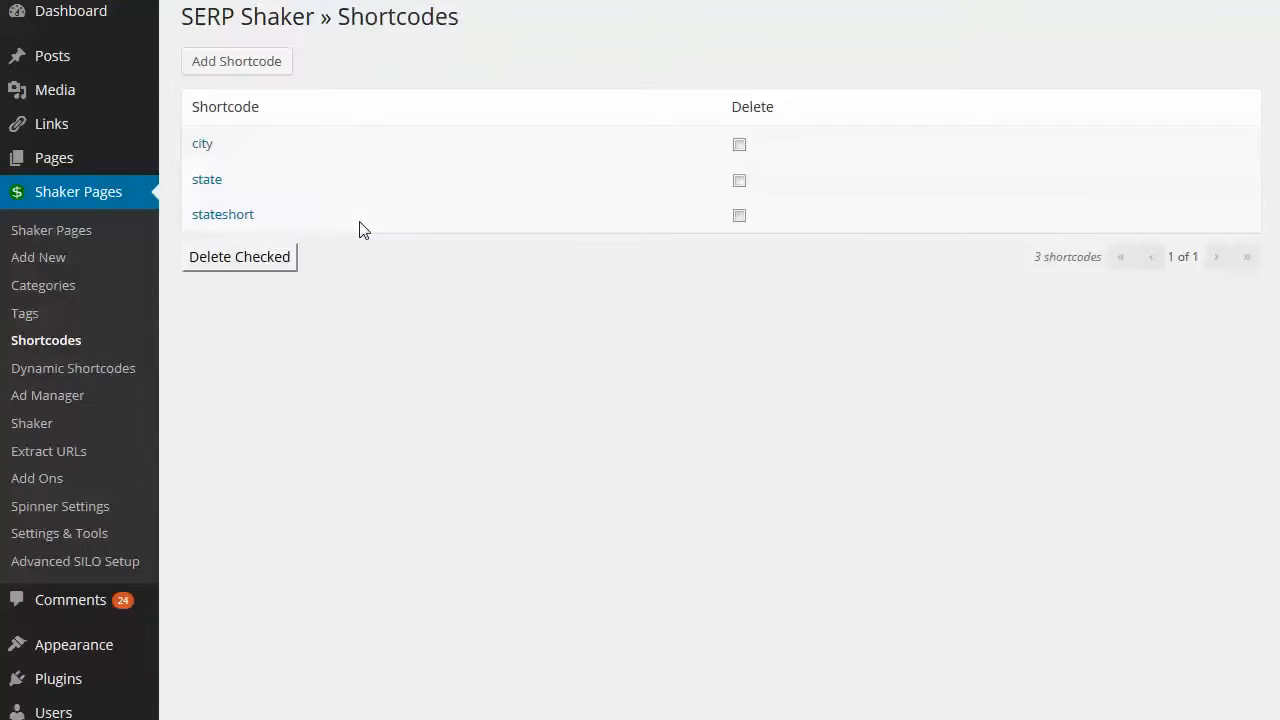
# Step: Examine the repeated state entries stored in the state shortcode's data, then return to the shortcode list
pyautogui.click(209, 182)
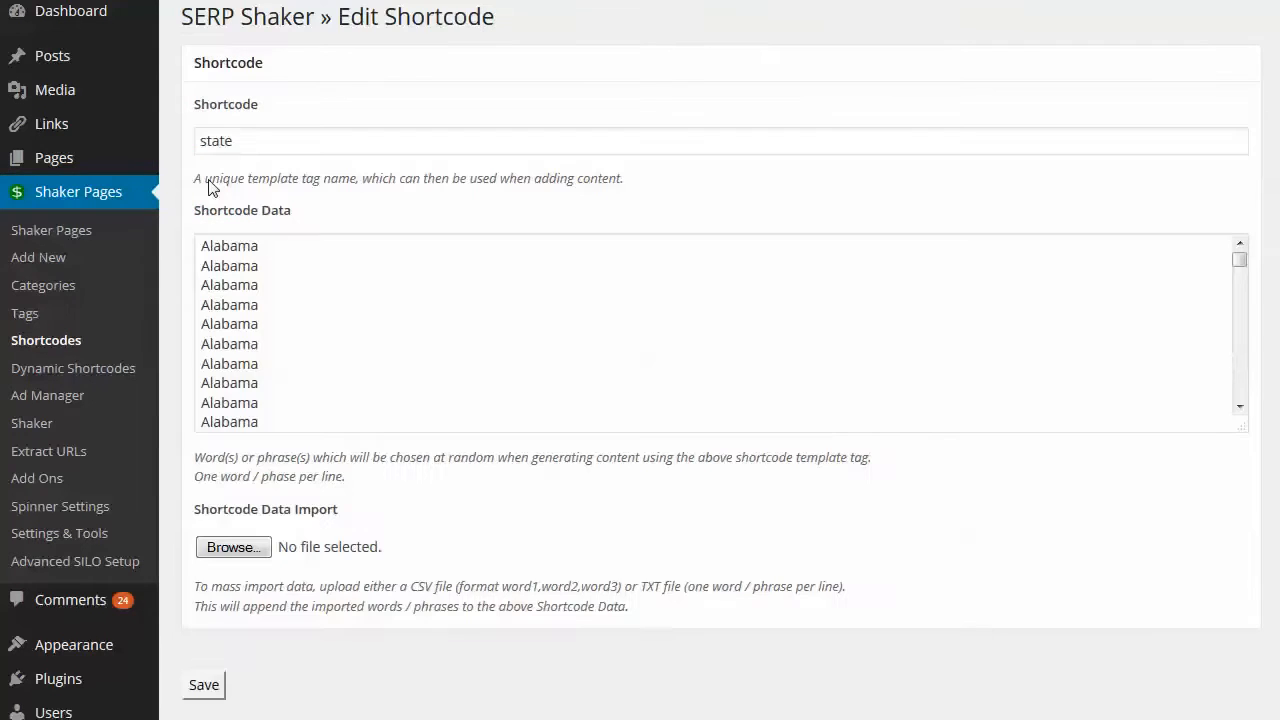
pyautogui.click(230, 243)
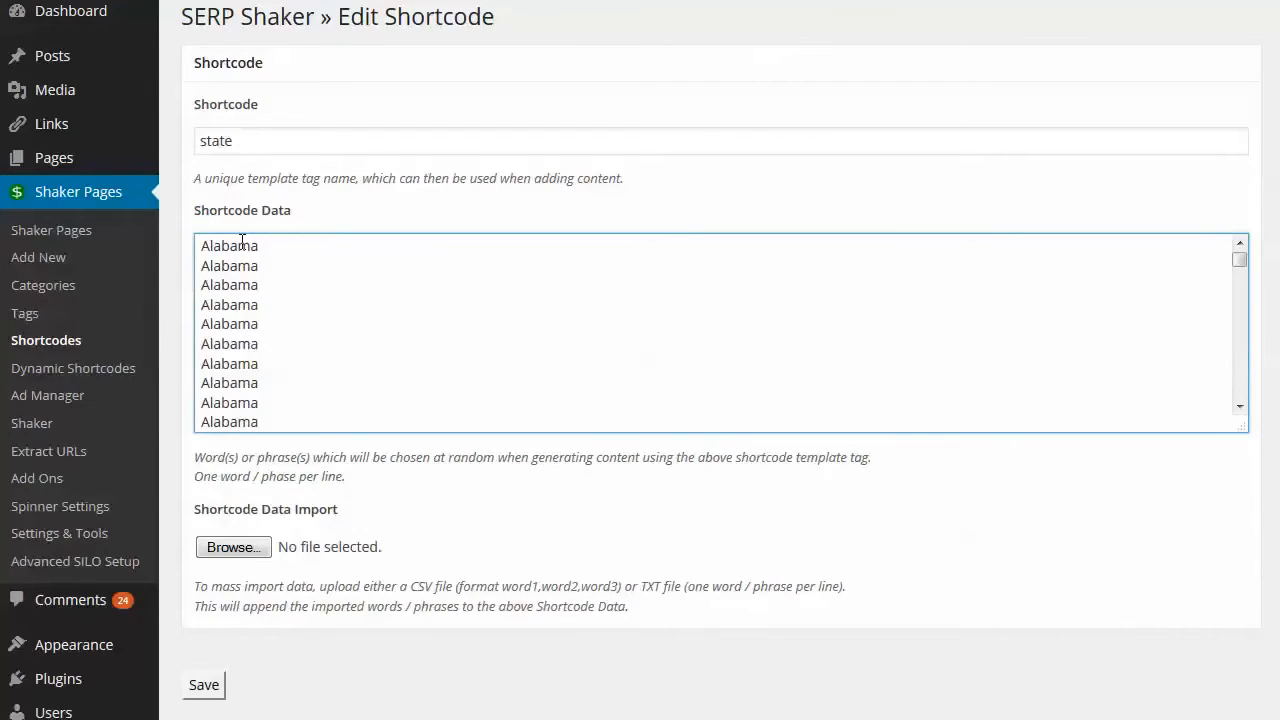
pyautogui.moveTo(238, 245); pyautogui.dragTo(237, 404)
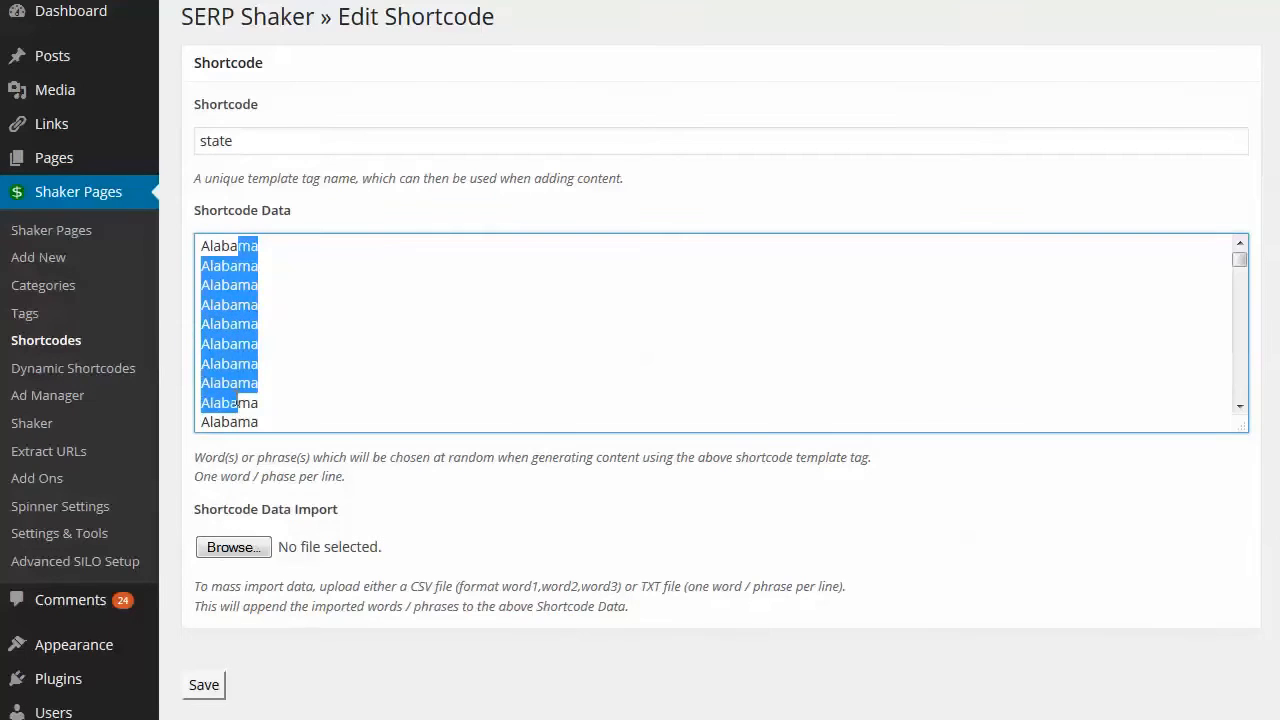
pyautogui.click(235, 342)
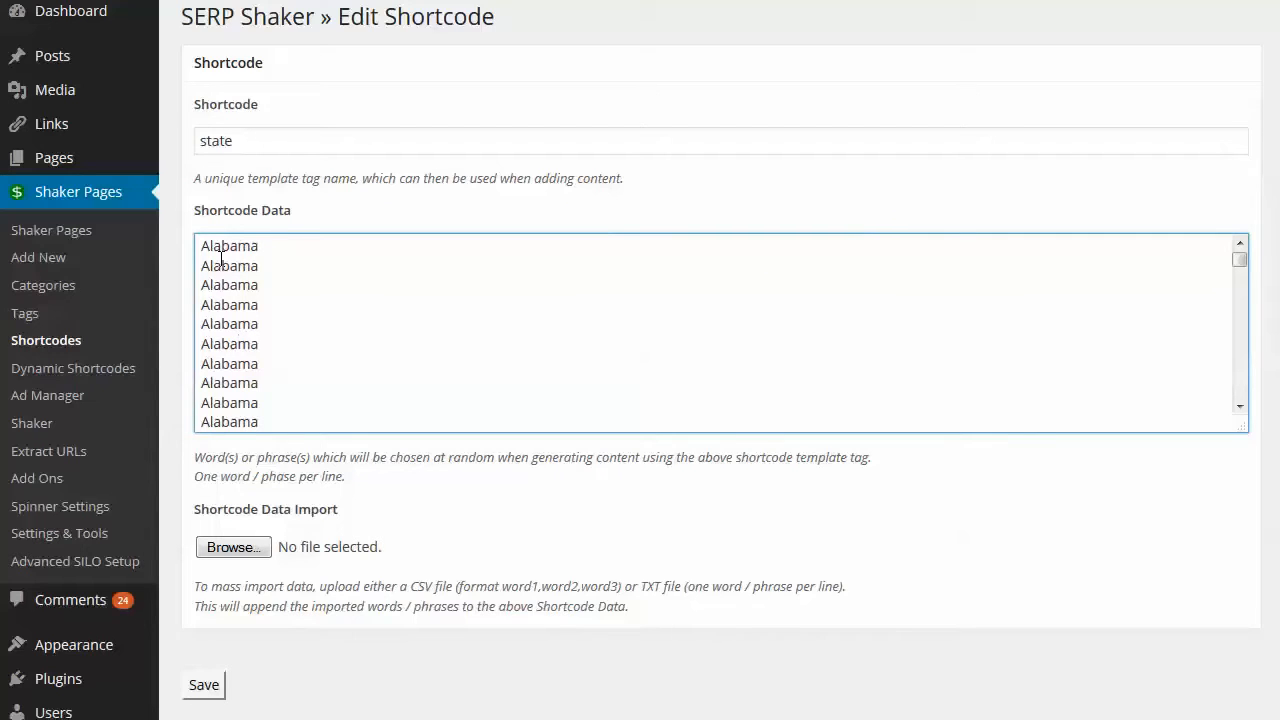
pyautogui.click(389, 514)
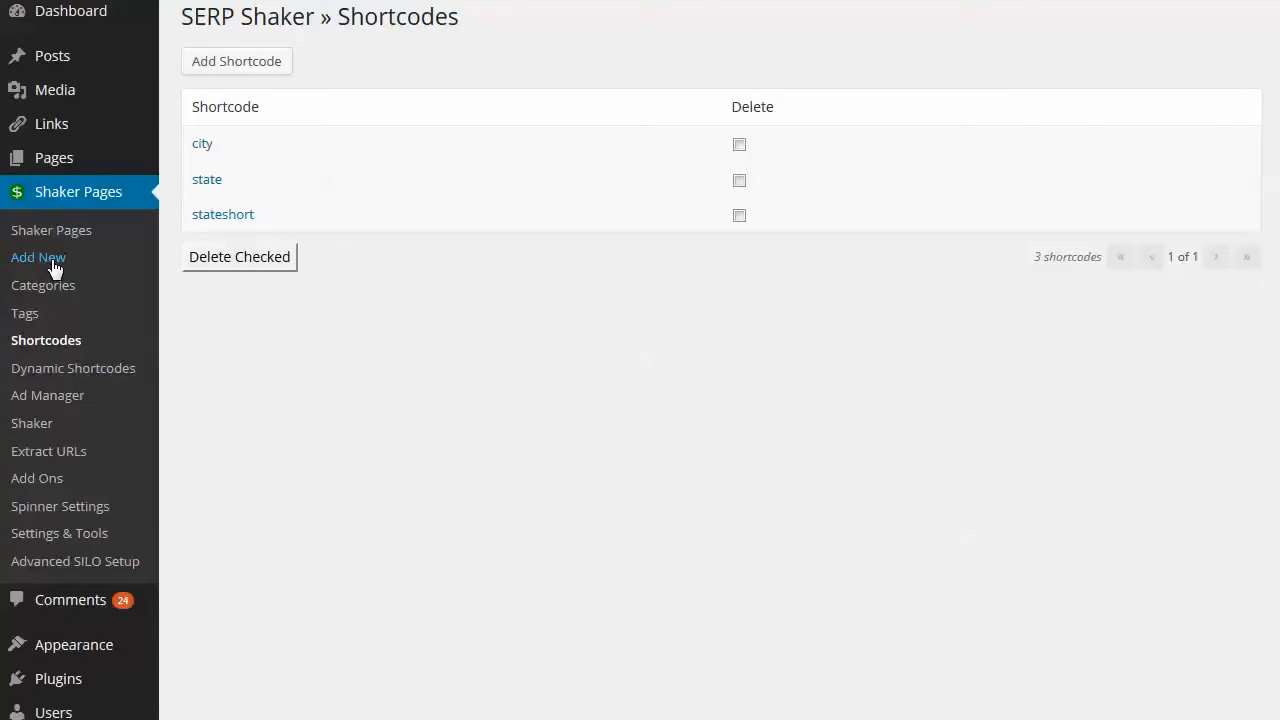
# Step: Create a new Shaker Page titled "Plumbing In {city}, {state}"
pyautogui.click(55, 268)
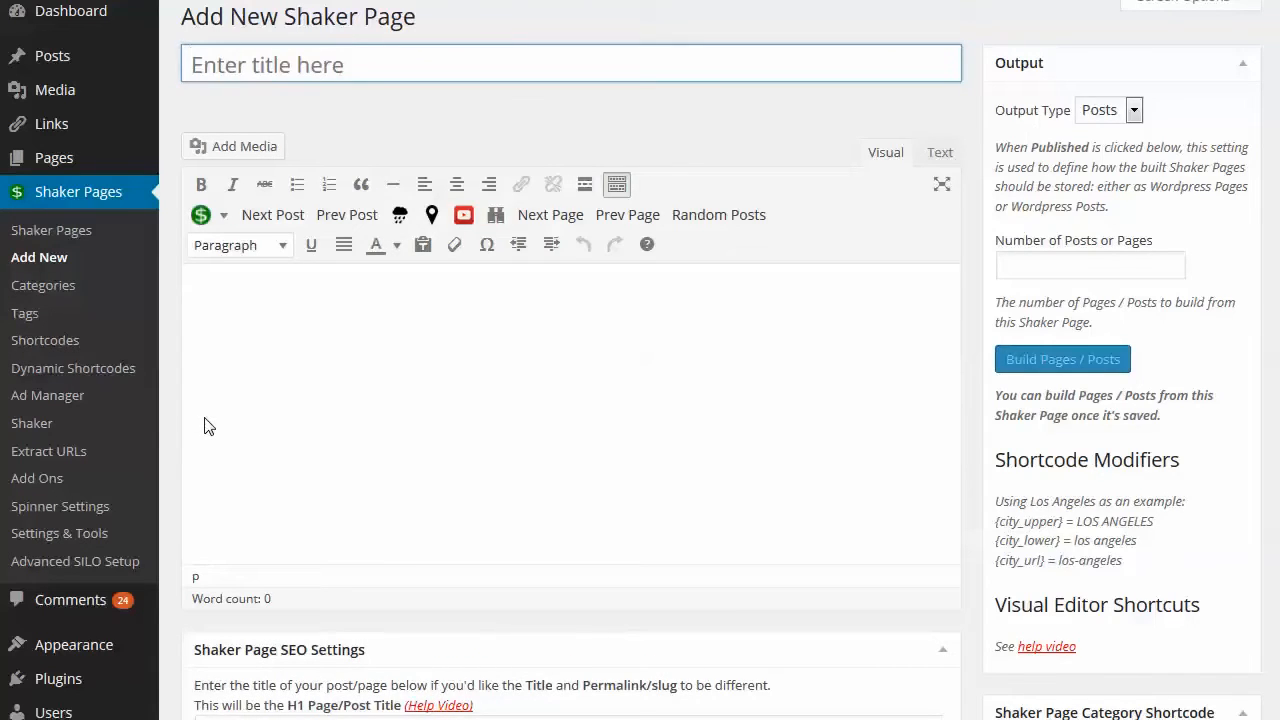
pyautogui.click(347, 61)
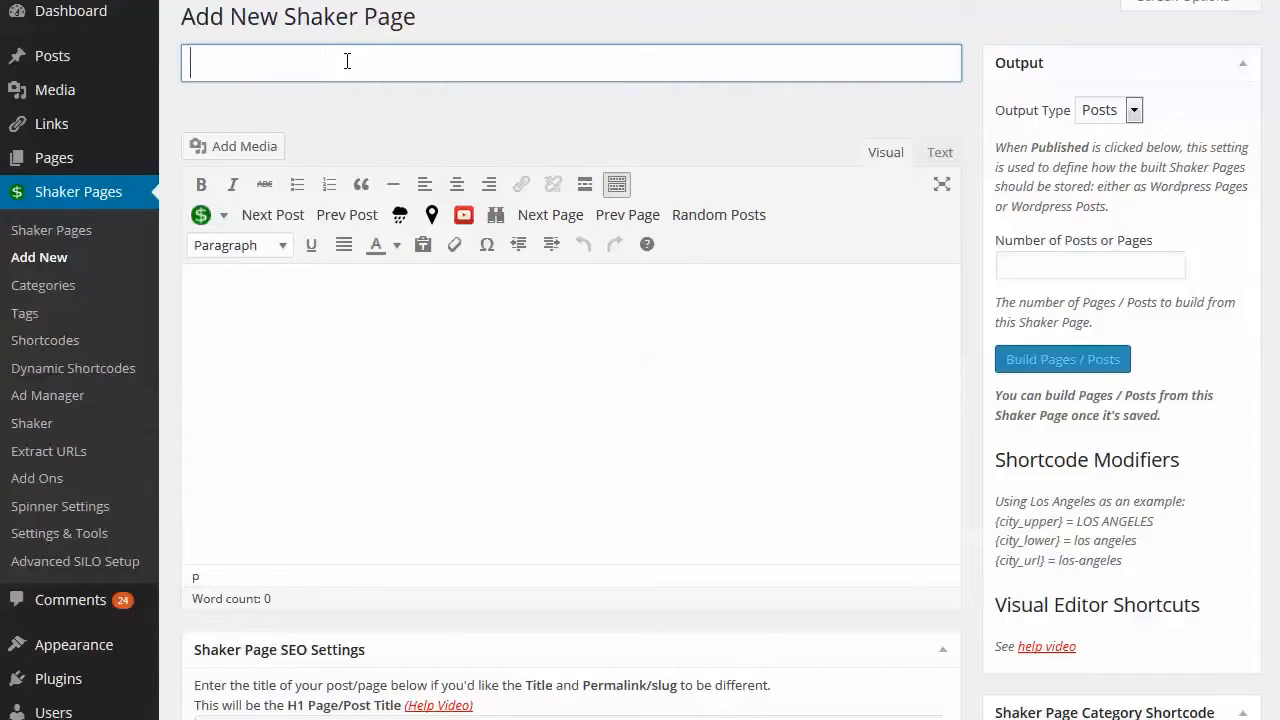
pyautogui.write('Plub')
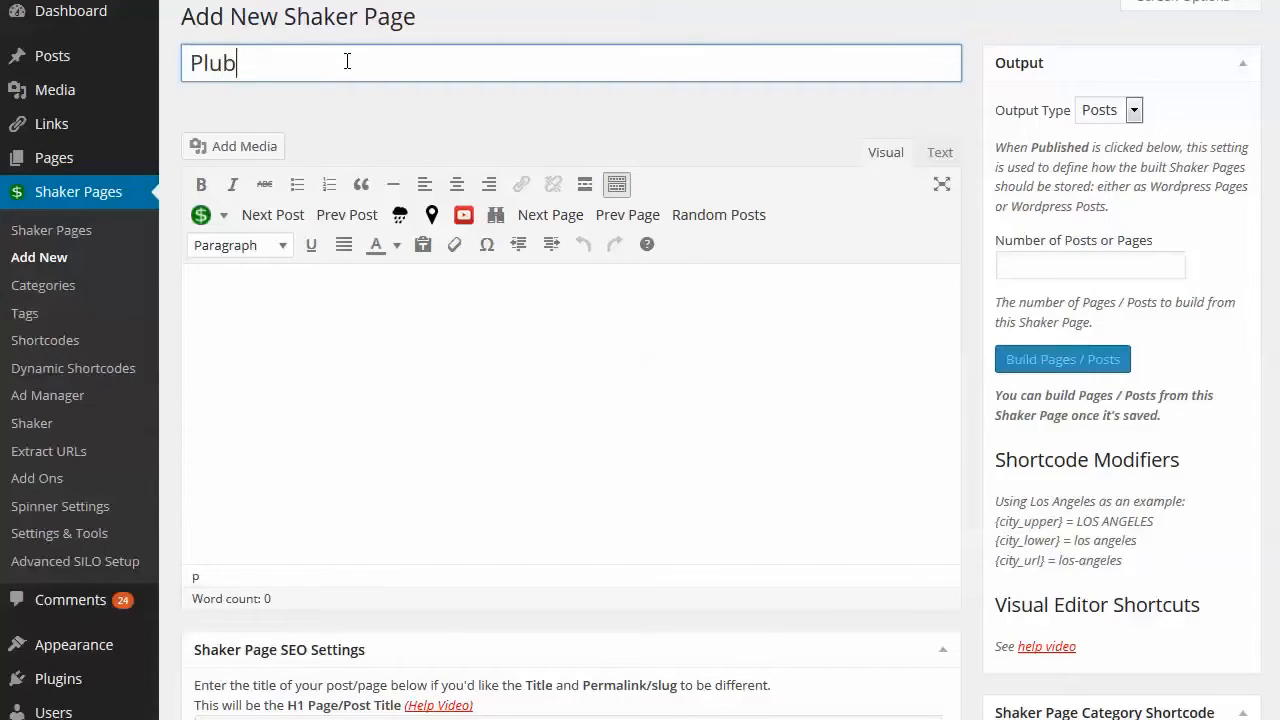
pyautogui.press('BackSpace')
pyautogui.write('mbing in')
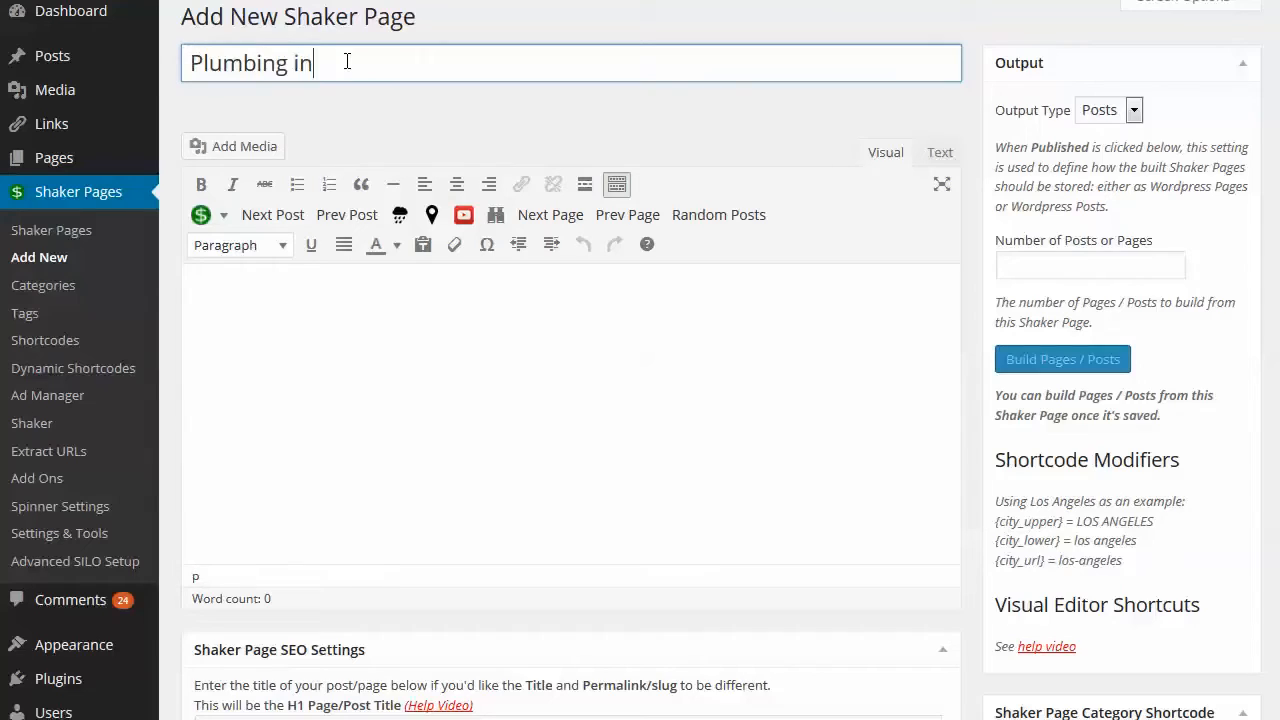
pyautogui.press('BackSpace')
pyautogui.press('BackSpace')
pyautogui.write('In {city}, {state}')
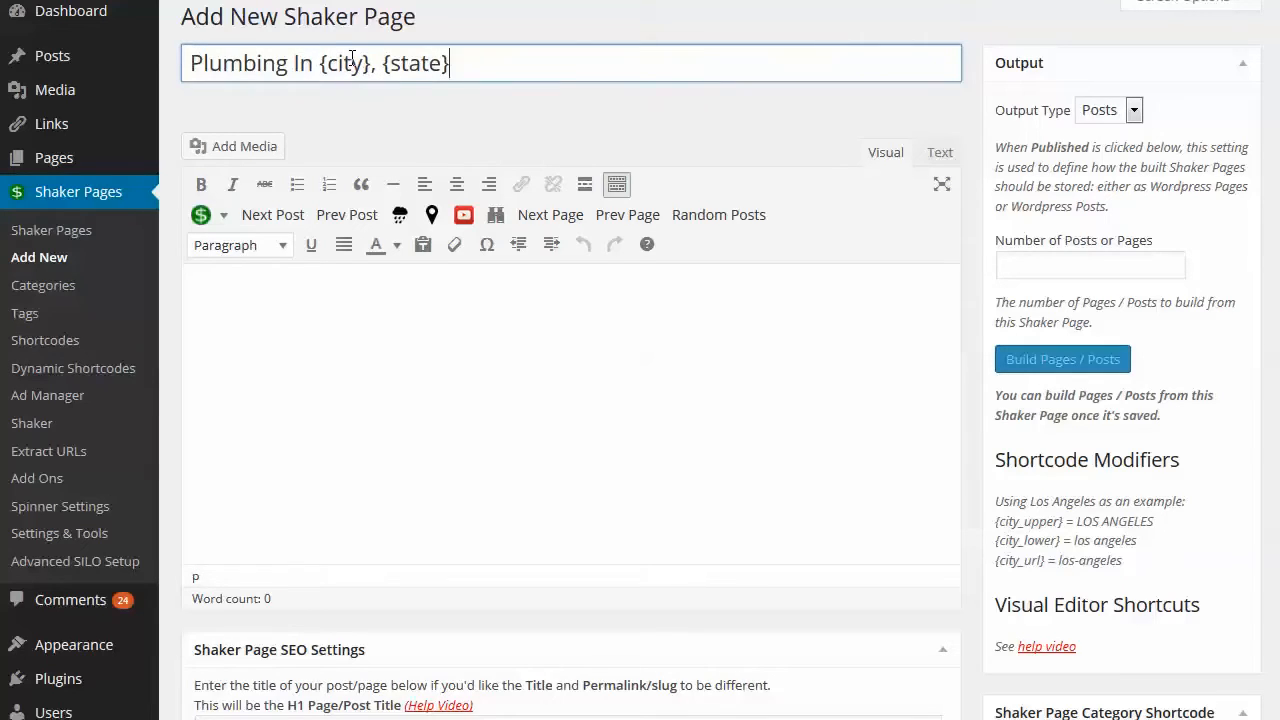
# Step: Start the Shaker Page's body with the text "Plumbing in"
pyautogui.click(460, 335)
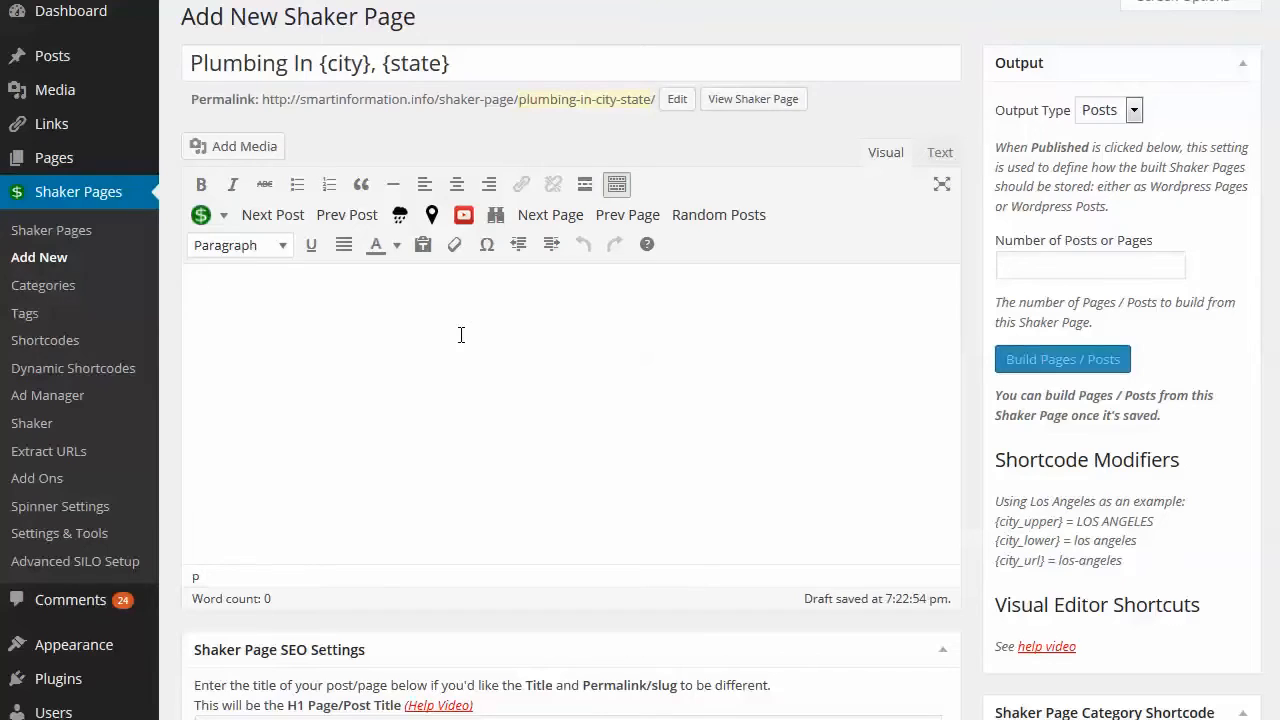
pyautogui.write('Pla')
pyautogui.press('BackSpace')
pyautogui.write('umbing in the')
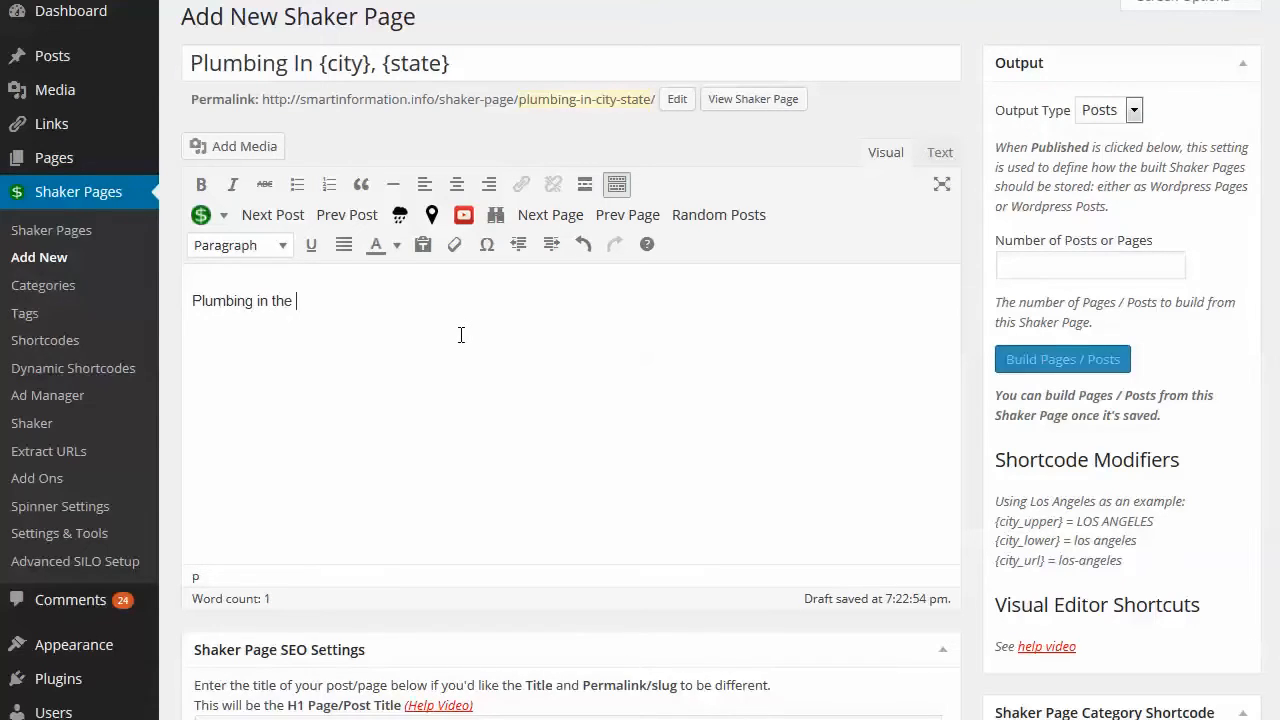
pyautogui.press('BackSpace')
pyautogui.press('BackSpace')
pyautogui.press('BackSpace')
pyautogui.write('{city')
pyautogui.press('BackSpace')
pyautogui.press('BackSpace')
pyautogui.press('BackSpace')
pyautogui.press('BackSpace')
# Step: Insert the {city} and {stateshort} shortcodes, separated by a comma, after "Plumbing in" in the body
pyautogui.click(215, 218)
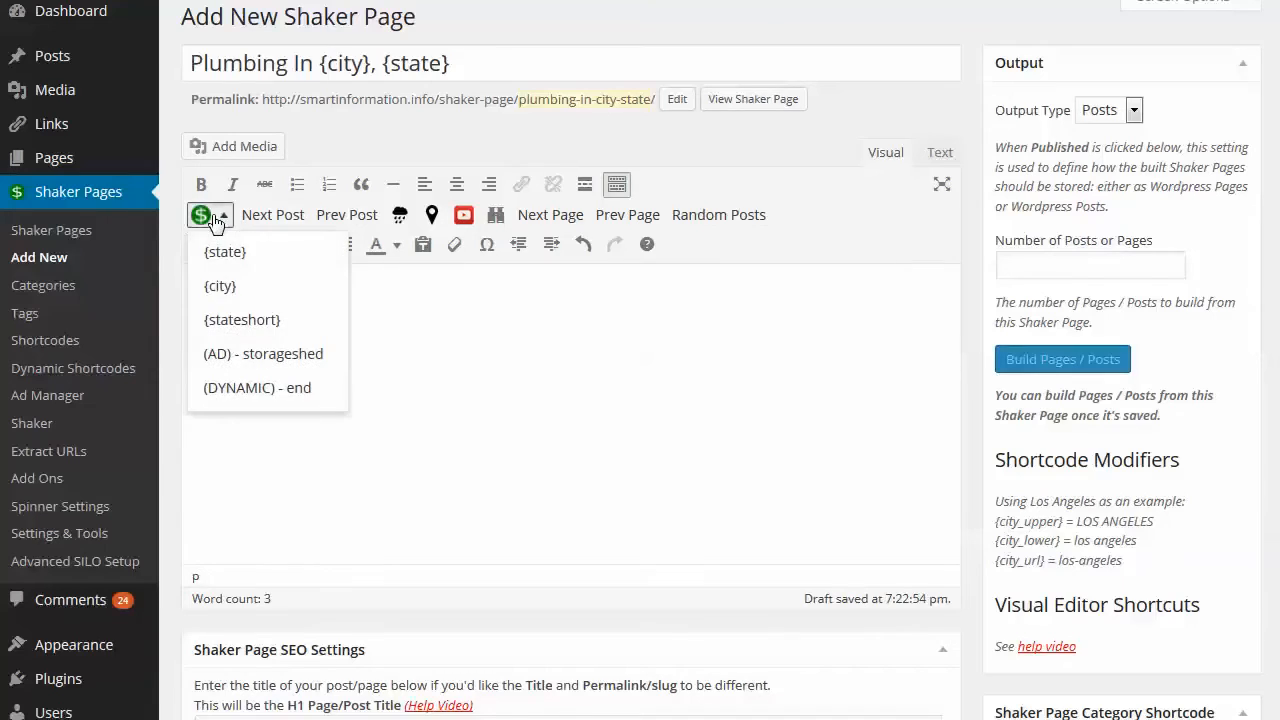
pyautogui.click(220, 287)
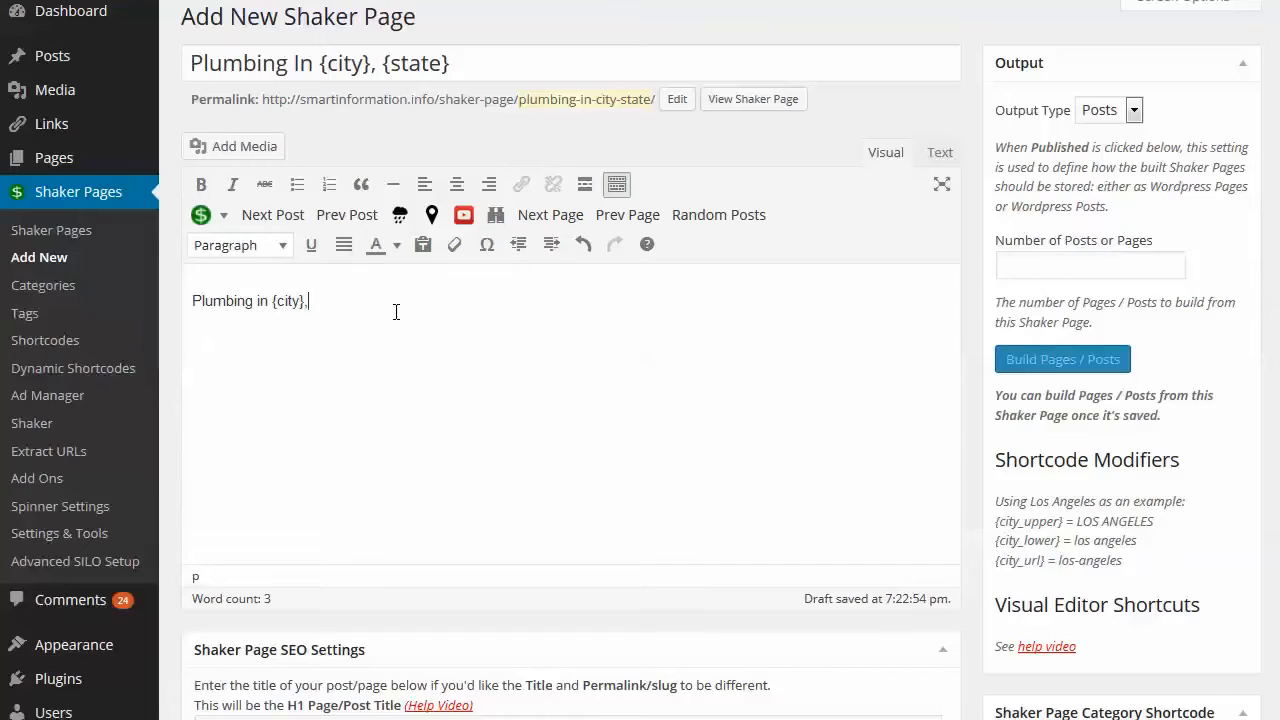
pyautogui.click(268, 249)
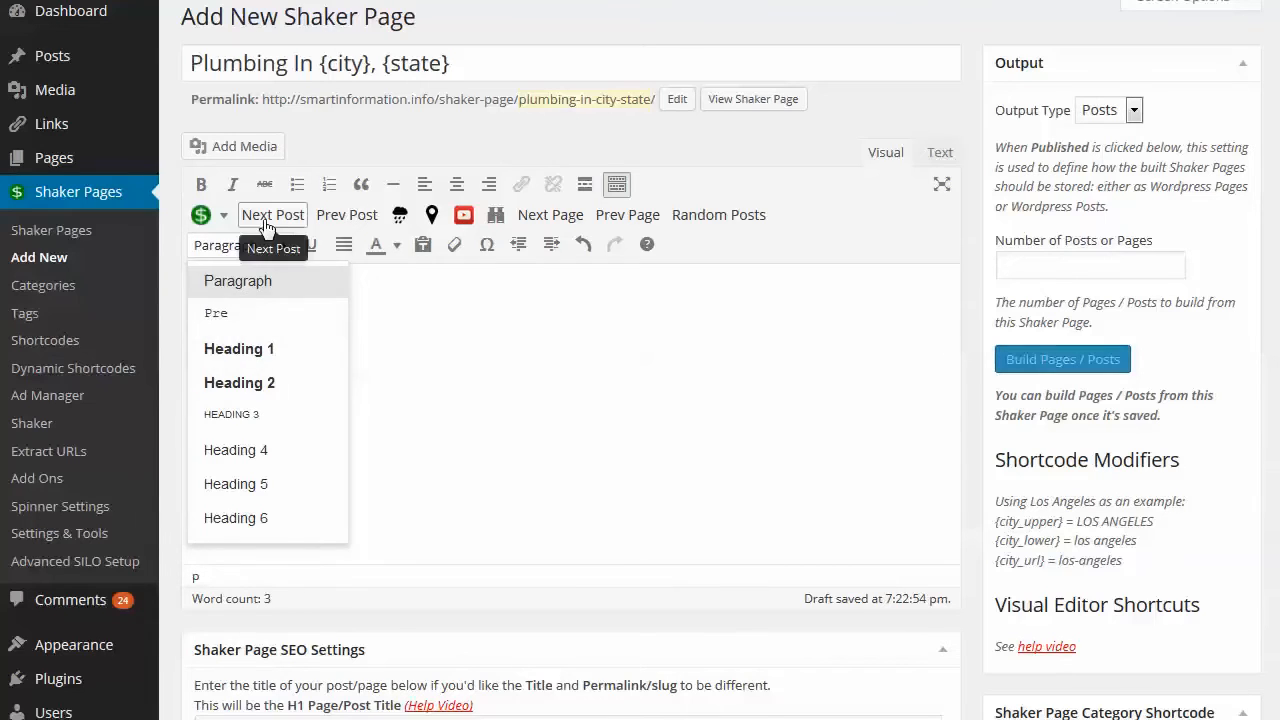
pyautogui.click(222, 217)
pyautogui.click(240, 320)
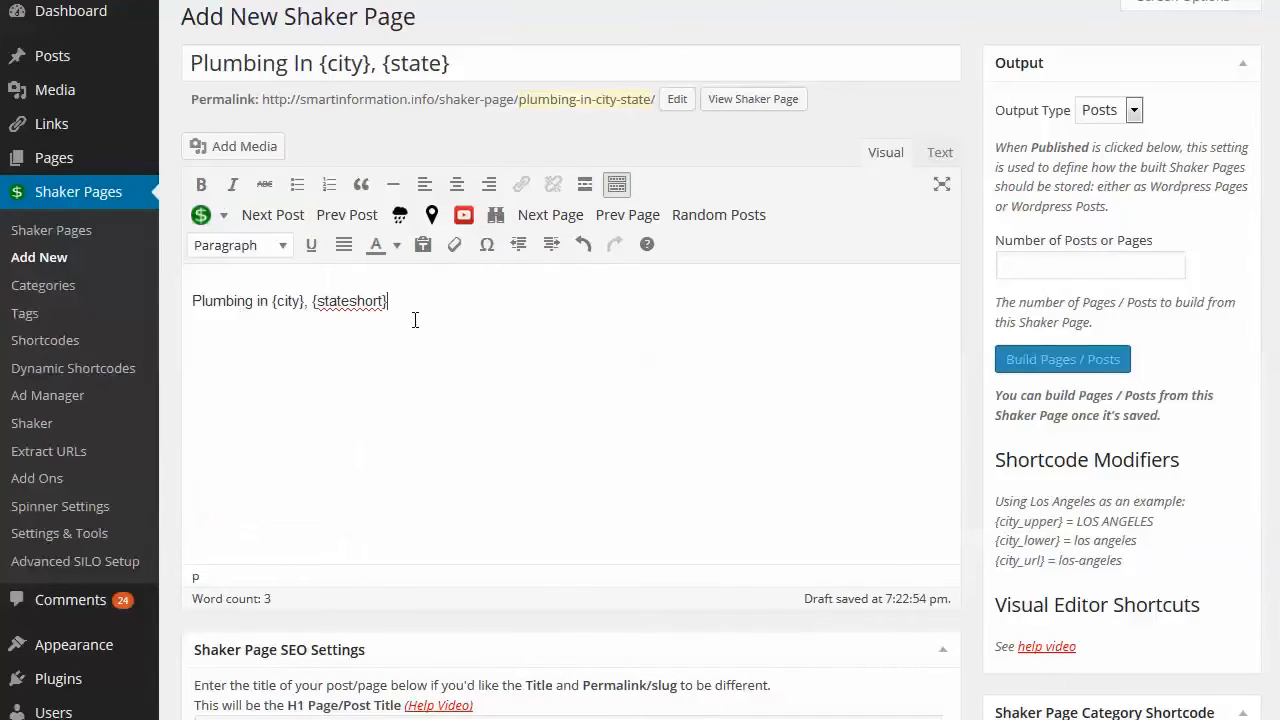
# Step: Complete the body with ", is really important." and the plumbing damage text, a call-to-action line with phone number, and a paragraph about LSI keywords
pyautogui.write(', is really important. If you let plumbing issues get out of')
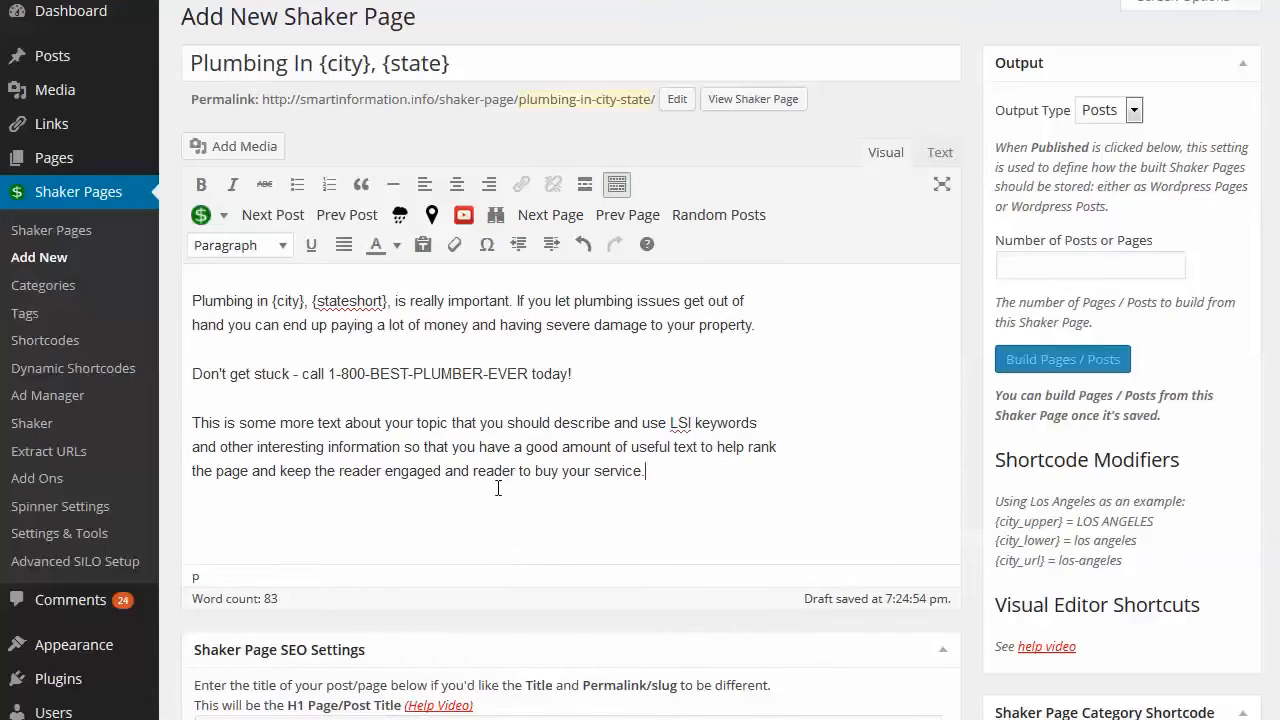
pyautogui.moveTo(212, 300); pyautogui.dragTo(650, 471)
pyautogui.click(438, 377)
pyautogui.moveTo(585, 375); pyautogui.dragTo(198, 373)
pyautogui.click(261, 372)
# Step: Save the new Shaker Page as a draft so that its content can be spun
pyautogui.scroll(-5, 1033, 452)
pyautogui.scroll(-2, 1033, 452)
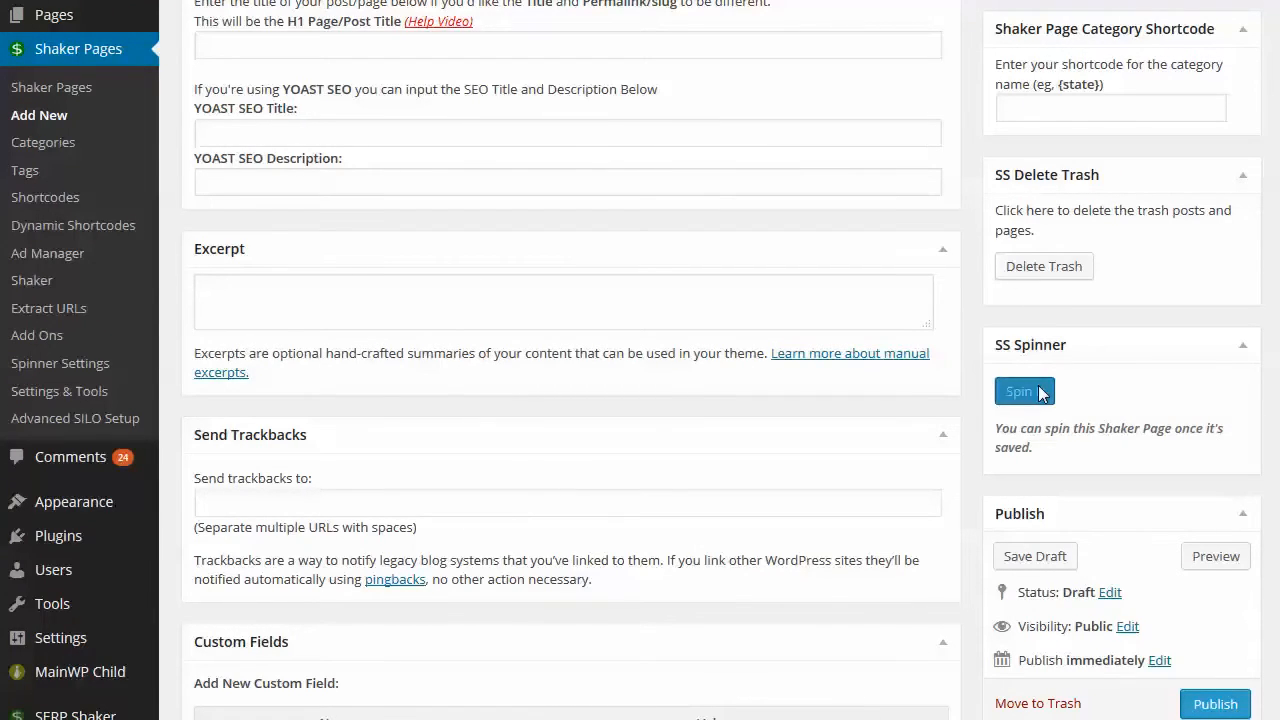
pyautogui.scroll(5, 1040, 393)
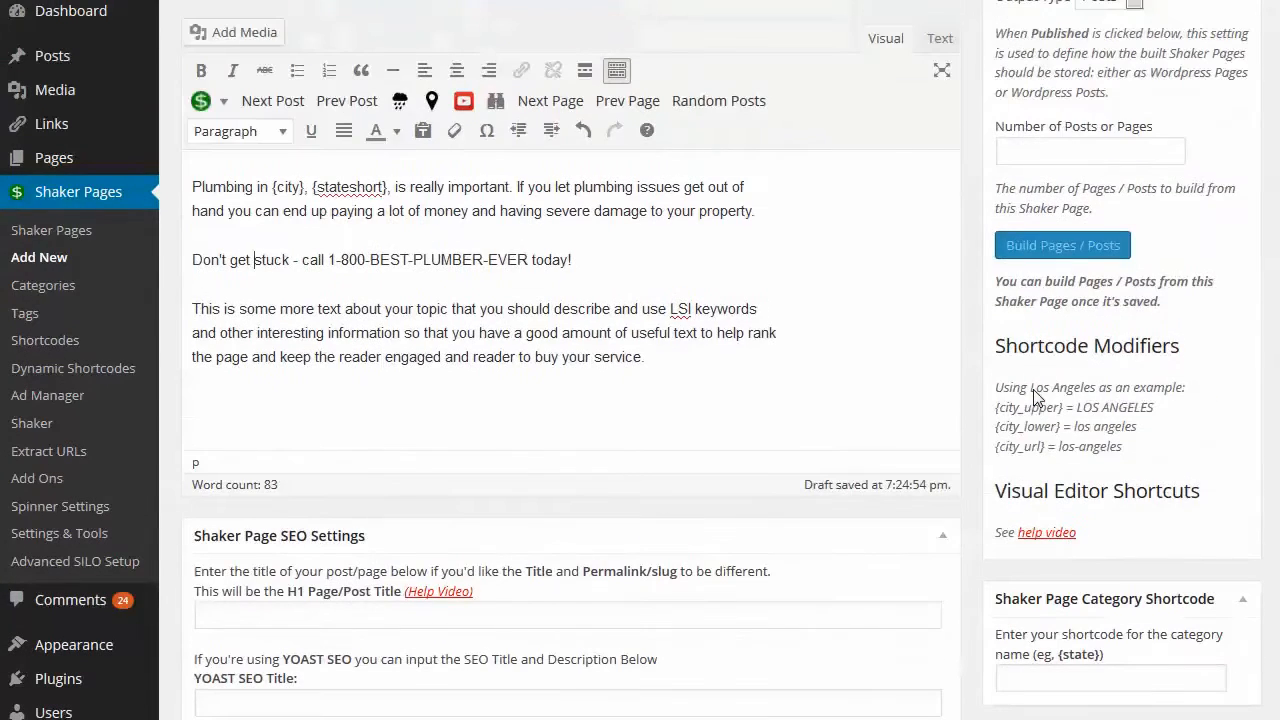
pyautogui.scroll(-4, 960, 405)
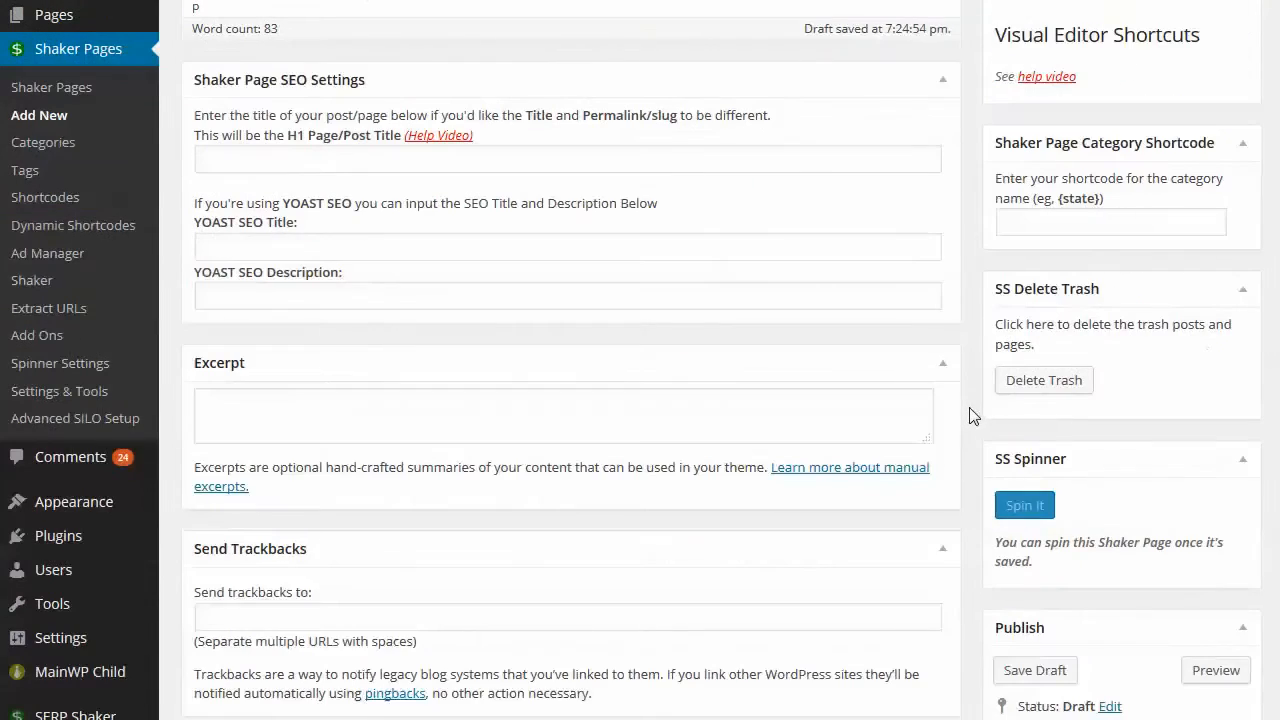
pyautogui.scroll(1, 973, 416)
pyautogui.scroll(-2, 1000, 500)
pyautogui.click(1025, 560)
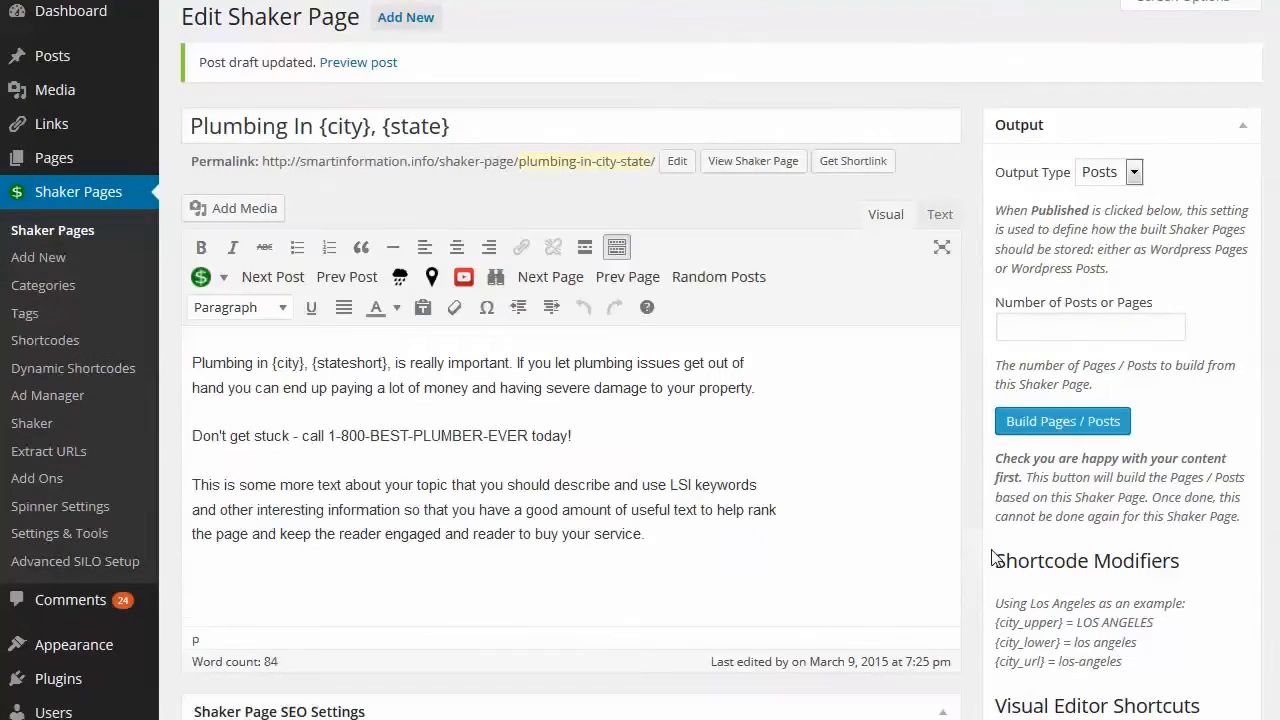
# Step: Spin the saved page's content with SpinRewriter to create a new Shaker Page with spintax
pyautogui.scroll(-6, 995, 550)
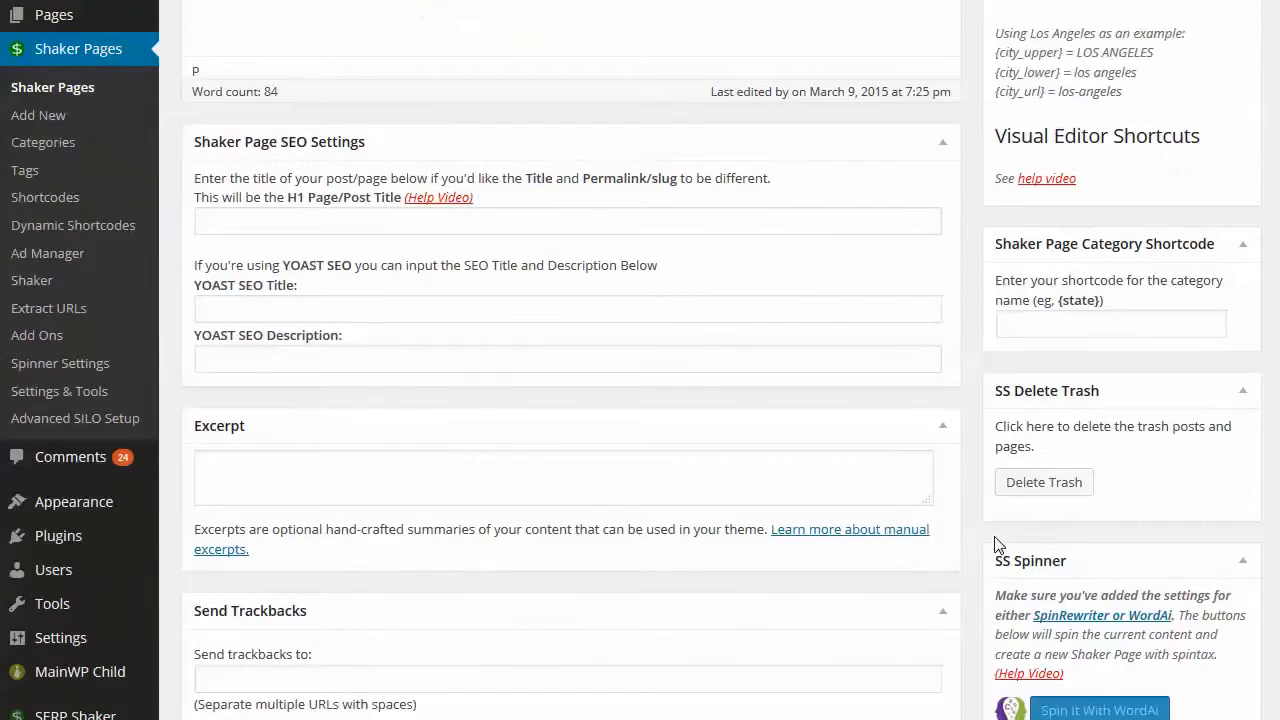
pyautogui.scroll(-1, 995, 545)
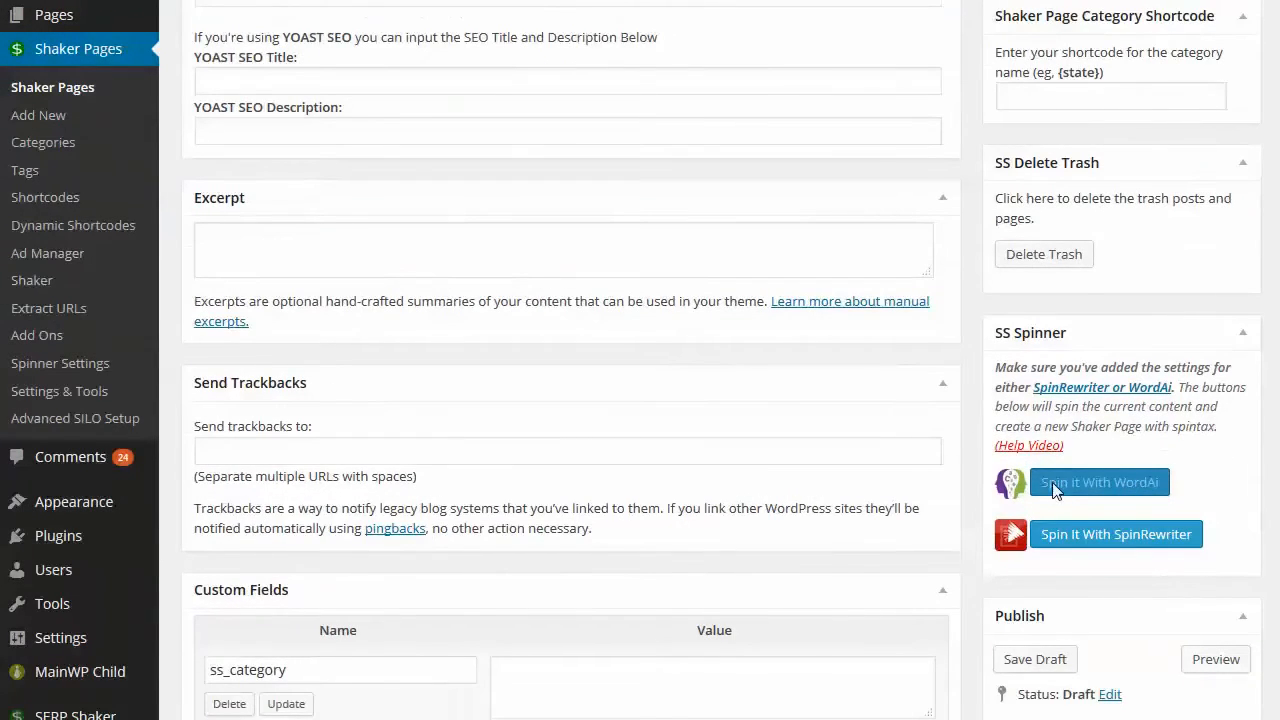
pyautogui.click(1074, 539)
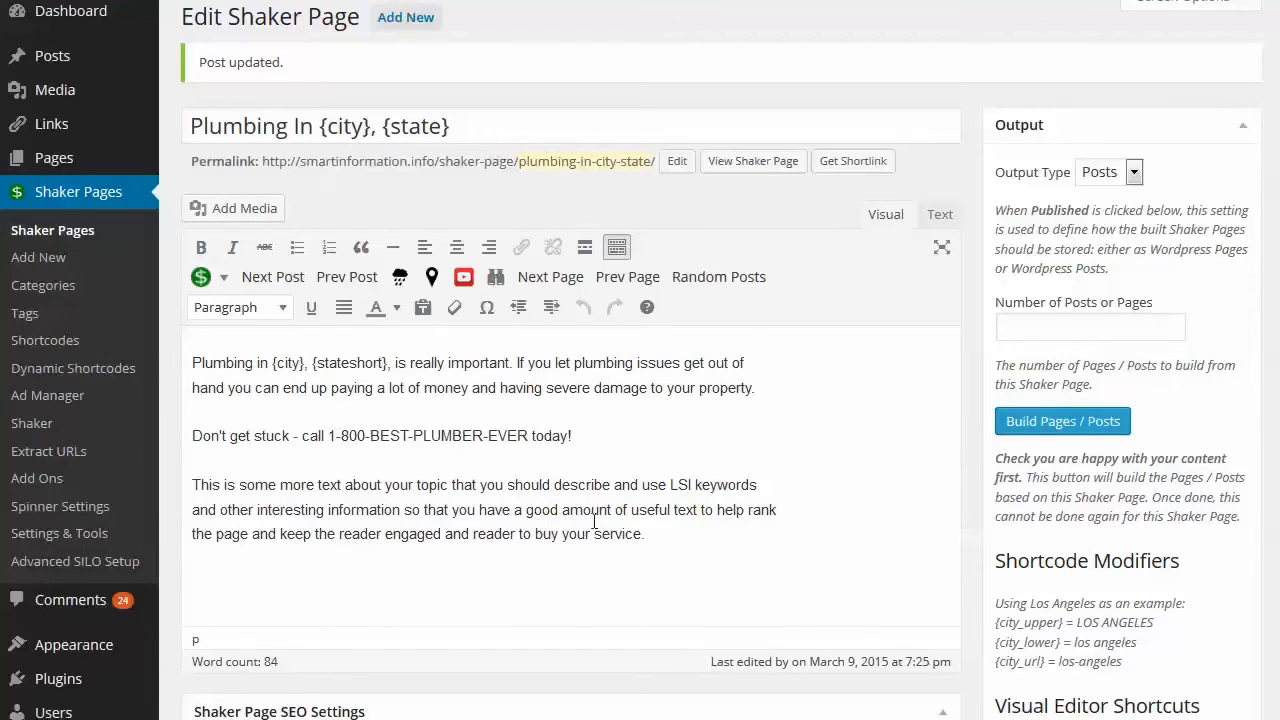
# Step: Open the spun Shaker Page from the SS Spinner section and save it as a draft
pyautogui.scroll(-5, 995, 558)
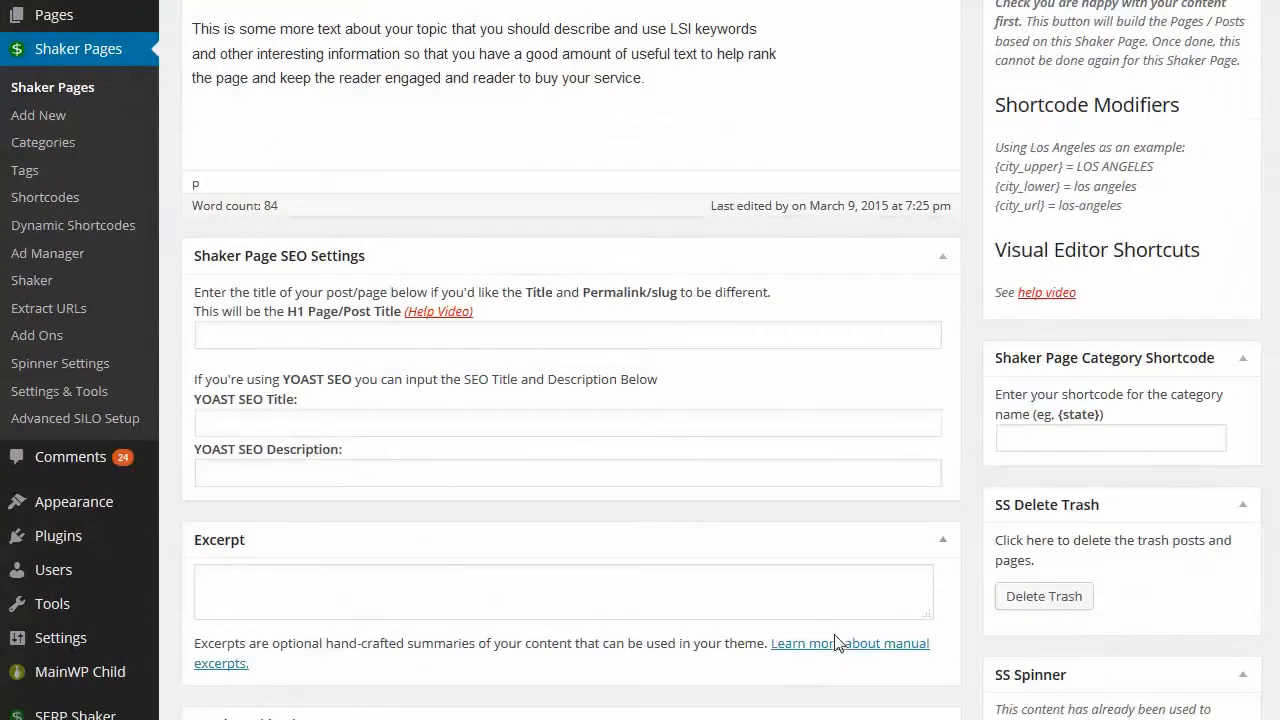
pyautogui.scroll(-5, 990, 548)
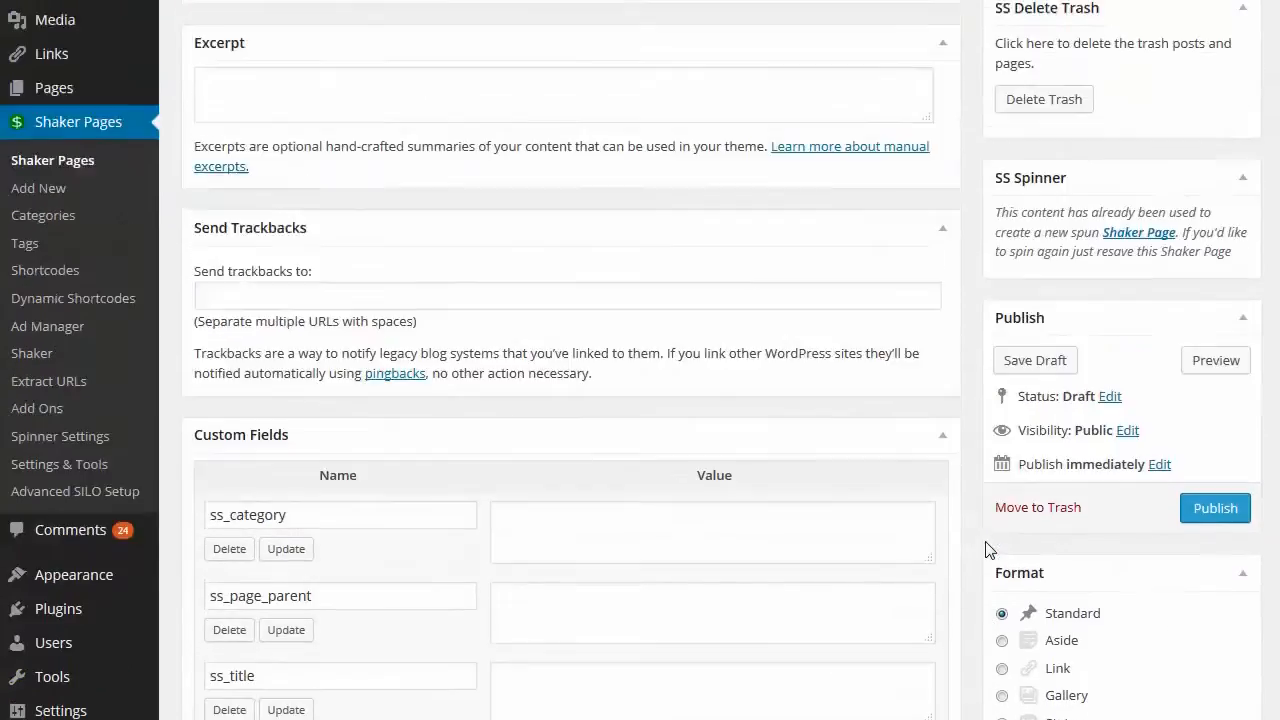
pyautogui.scroll(10, 986, 550)
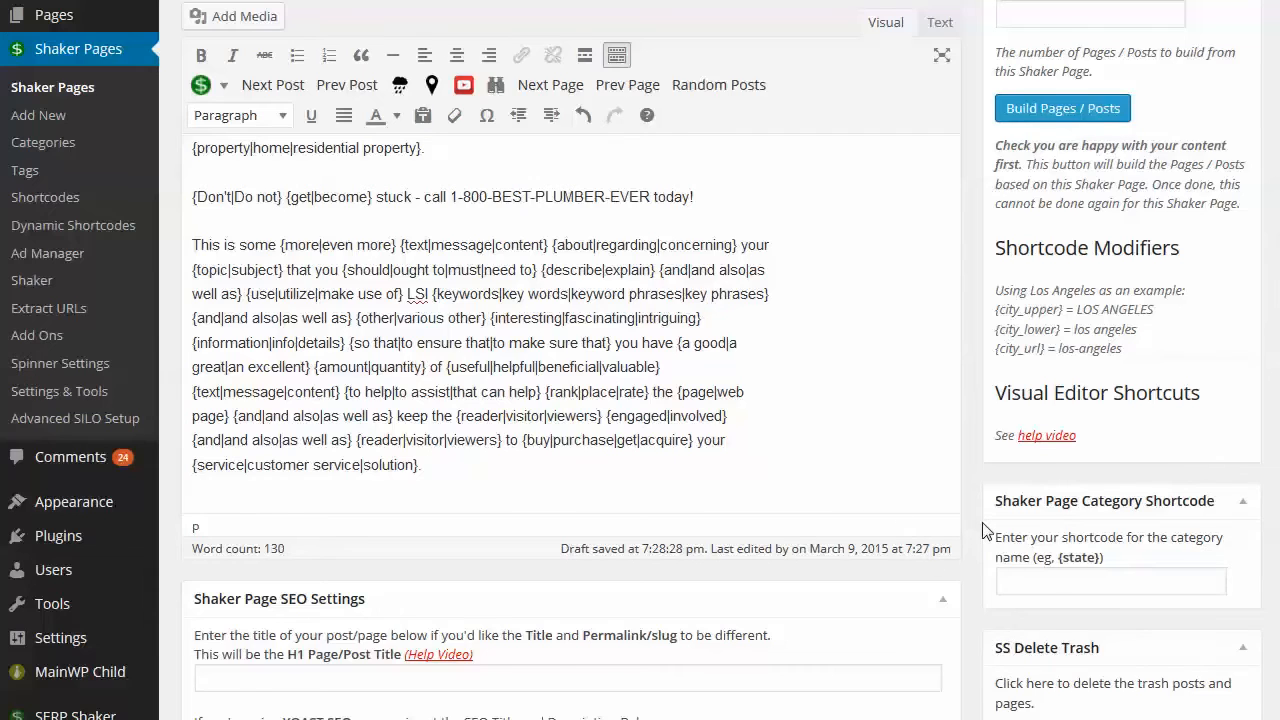
pyautogui.scroll(-5, 980, 515)
pyautogui.click(1025, 545)
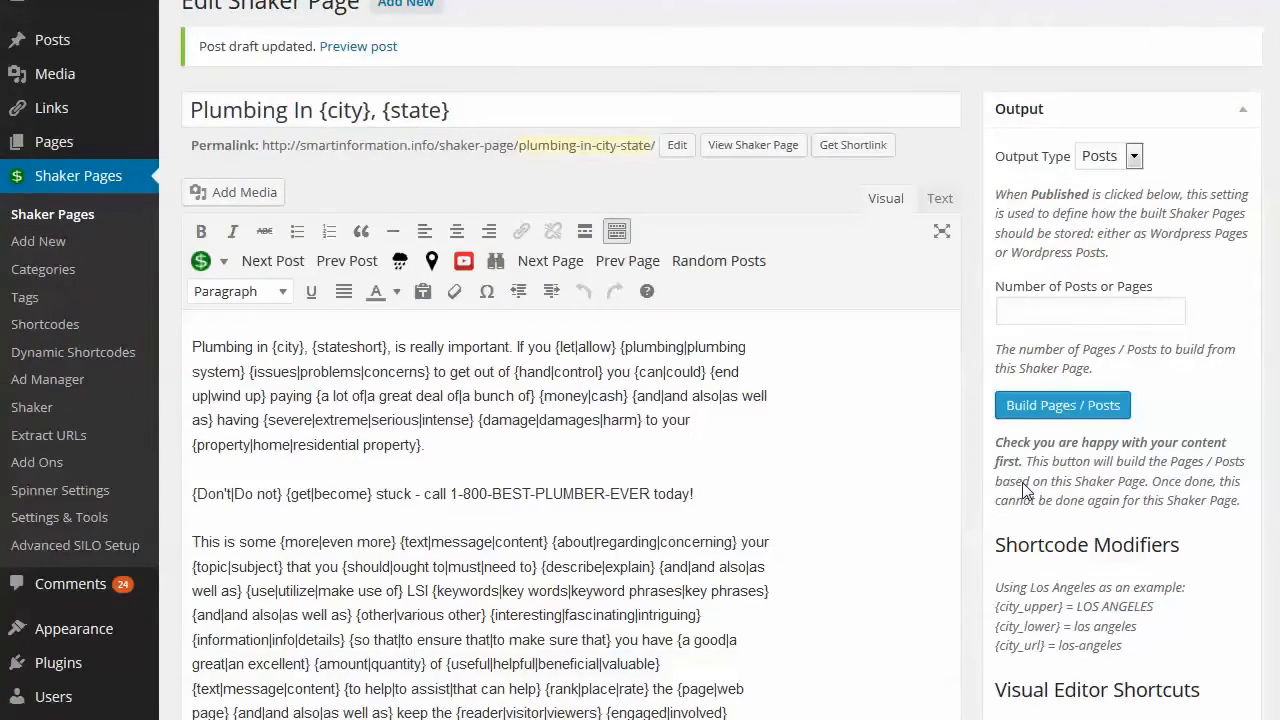
pyautogui.scroll(-4, 1024, 490)
pyautogui.scroll(5, 928, 446)
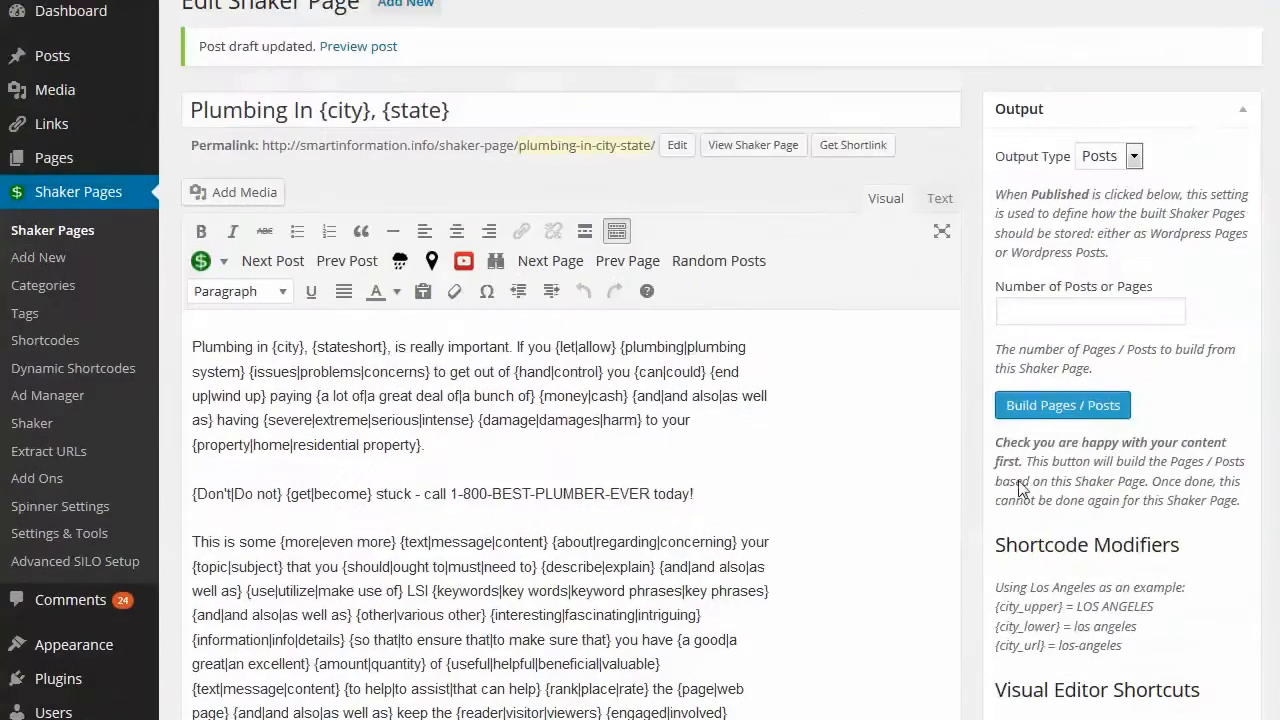
pyautogui.scroll(-5, 928, 446)
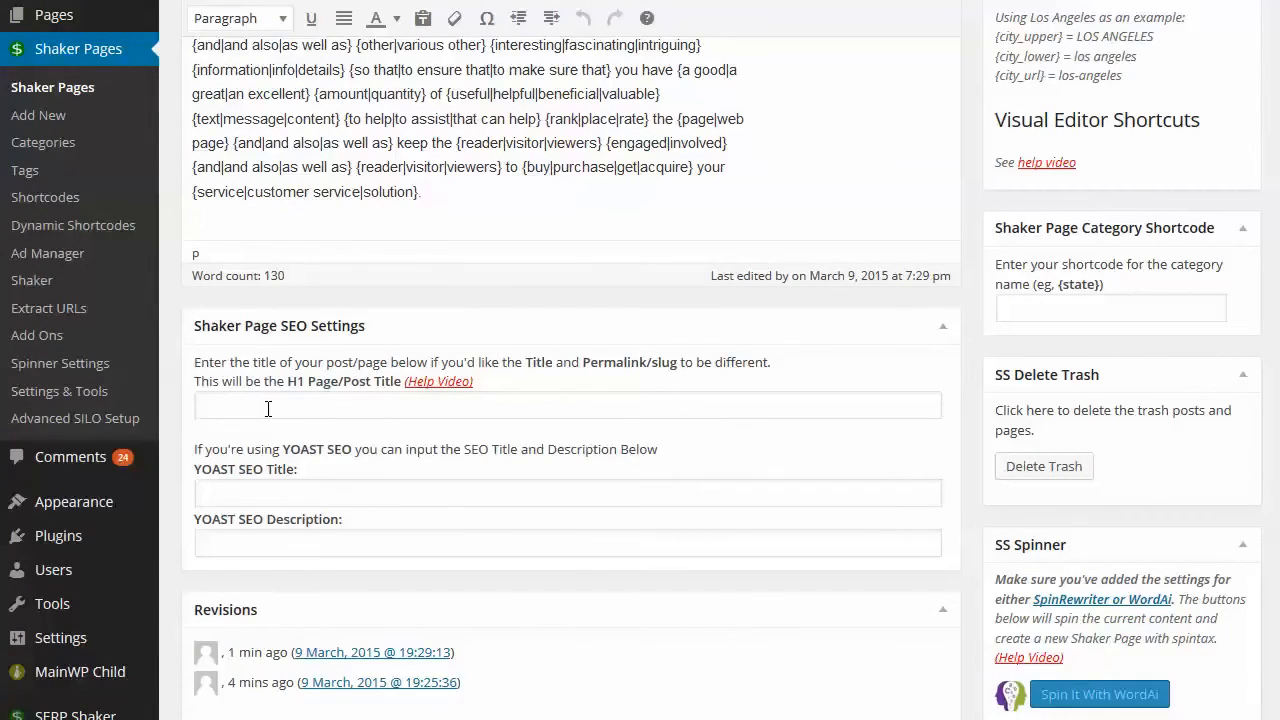
pyautogui.scroll(5, 1209, 374)
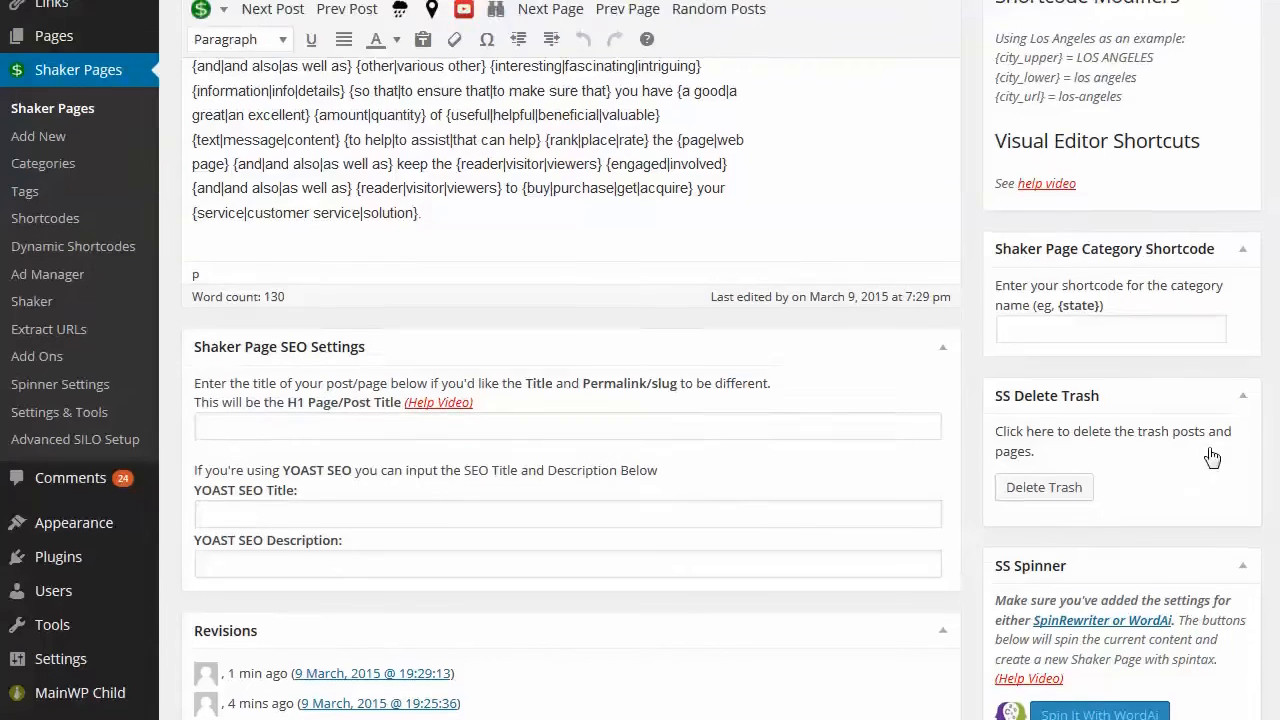
# Step: Give the generated posts a separate H1 title, "Plumbing in this city", in the Shaker Page SEO settings
pyautogui.moveTo(500, 113); pyautogui.dragTo(113, 114)
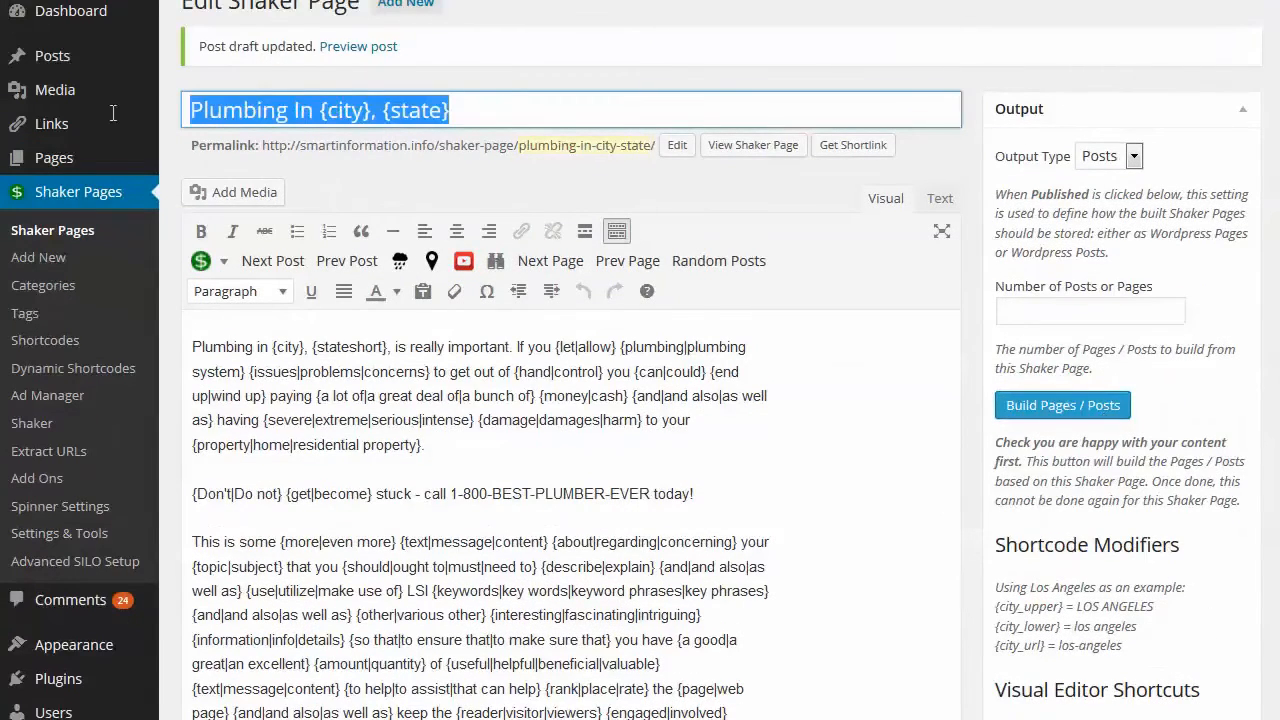
pyautogui.scroll(-5, 1062, 535)
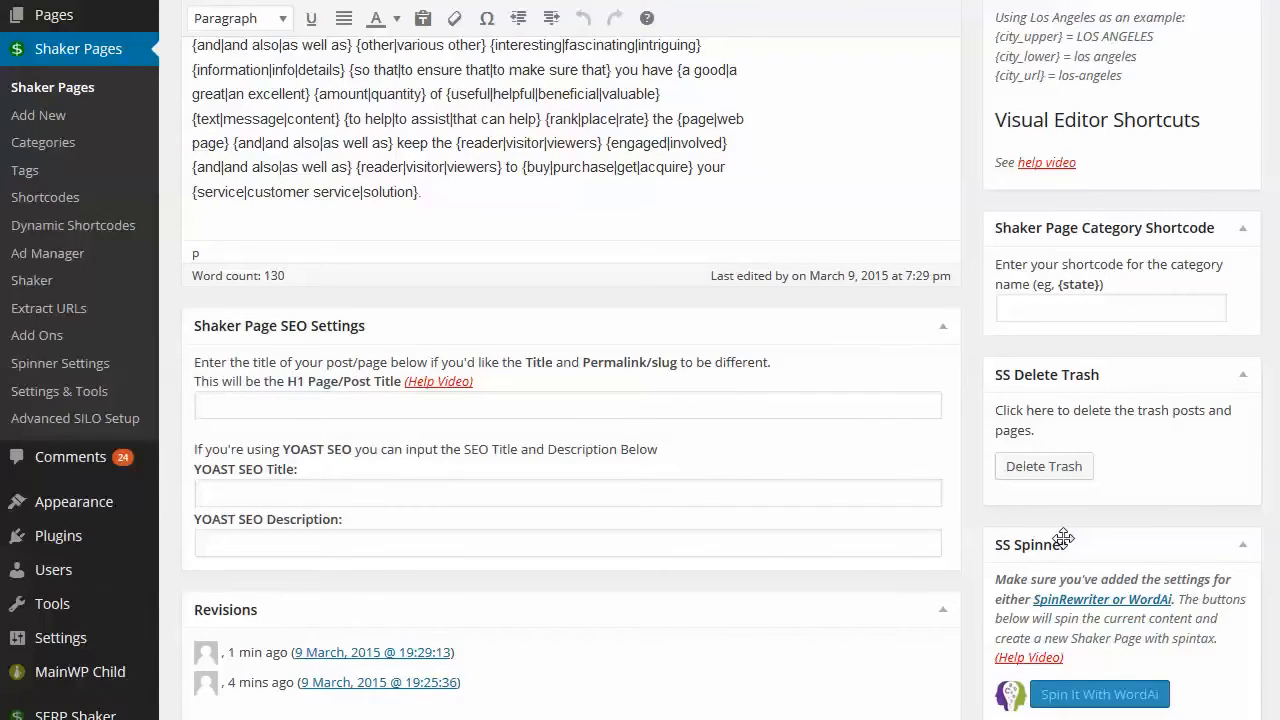
pyautogui.click(801, 413)
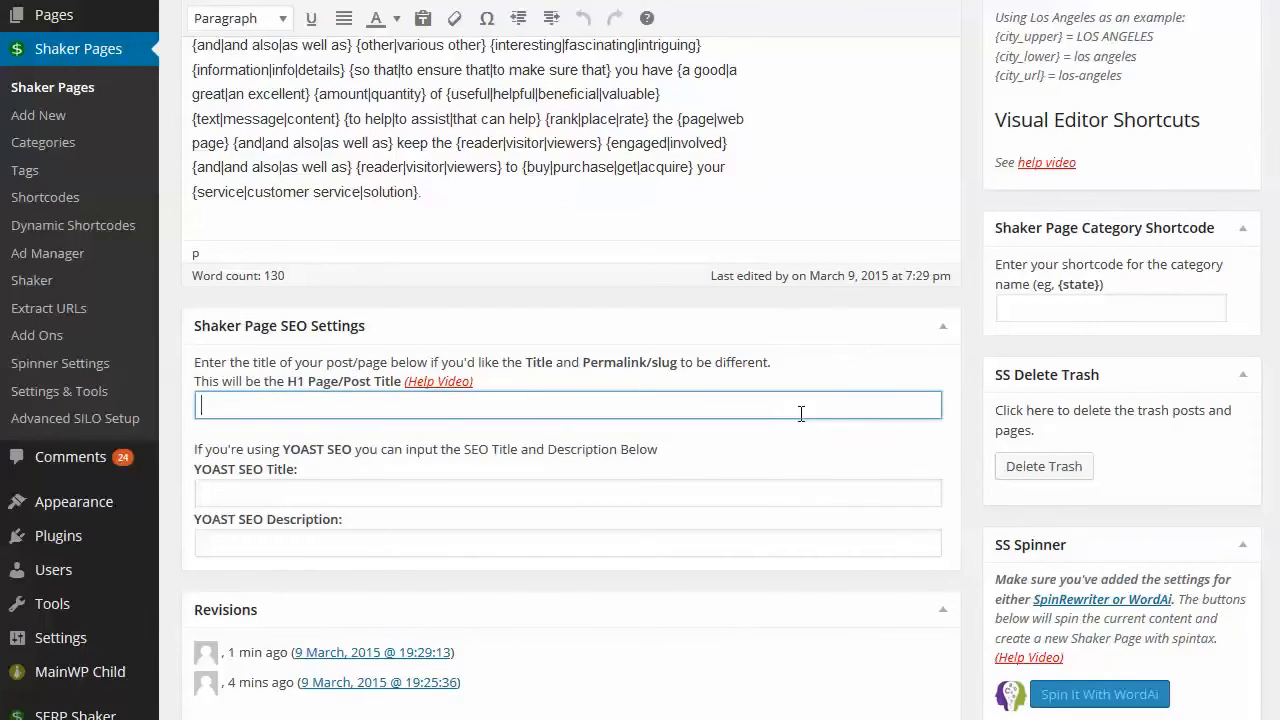
pyautogui.write('Plumbing in this city')
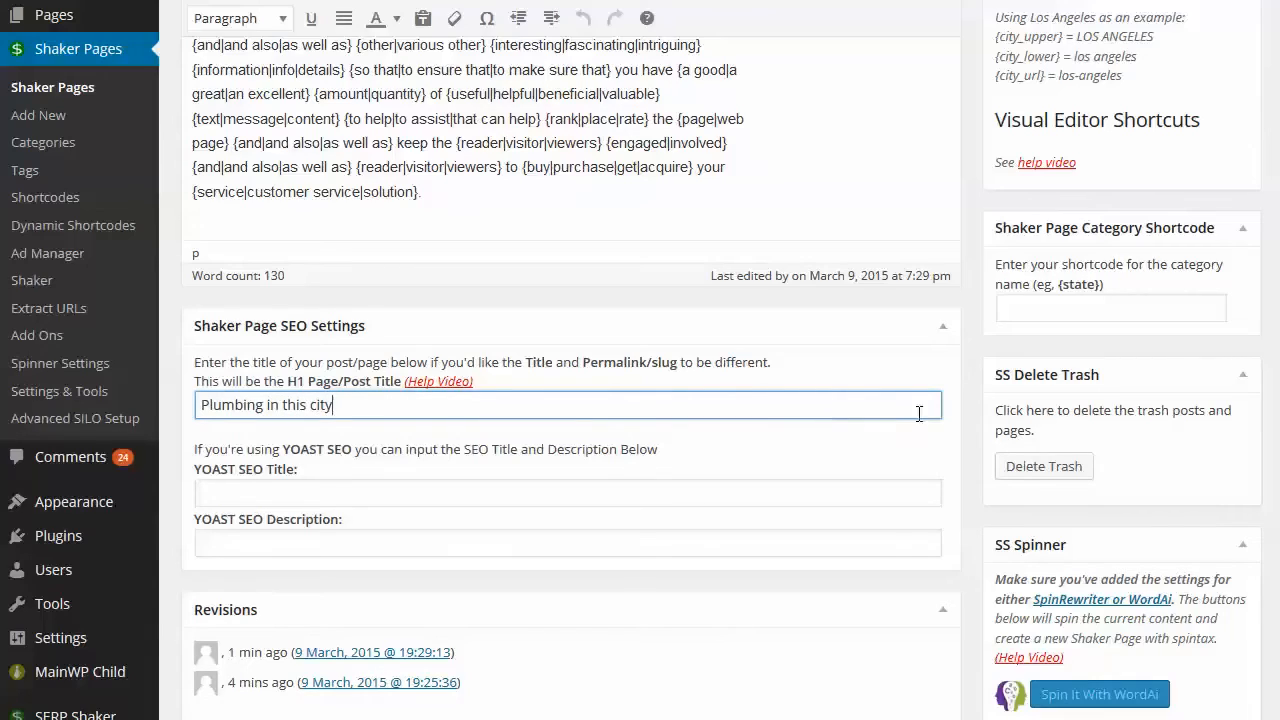
# Step: Save the spun Shaker Page draft with its separate H1 title
pyautogui.scroll(5, 1022, 529)
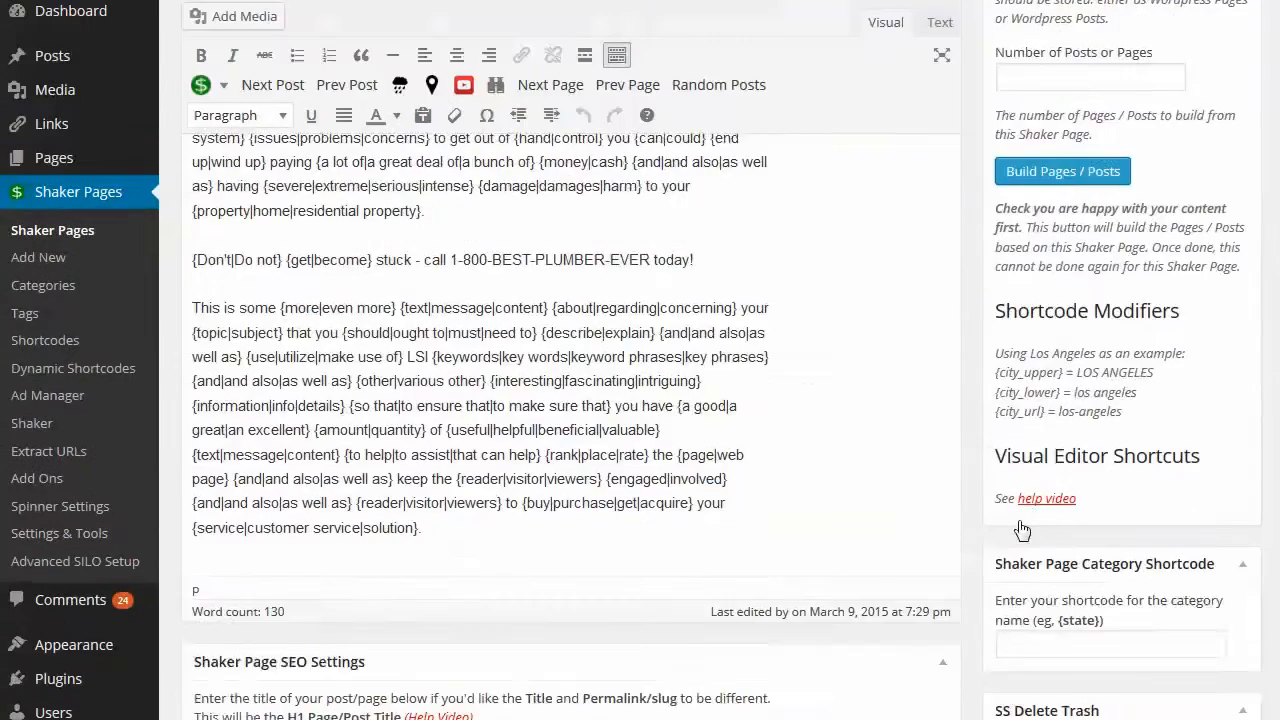
pyautogui.scroll(-7, 1022, 529)
pyautogui.scroll(-3, 1020, 443)
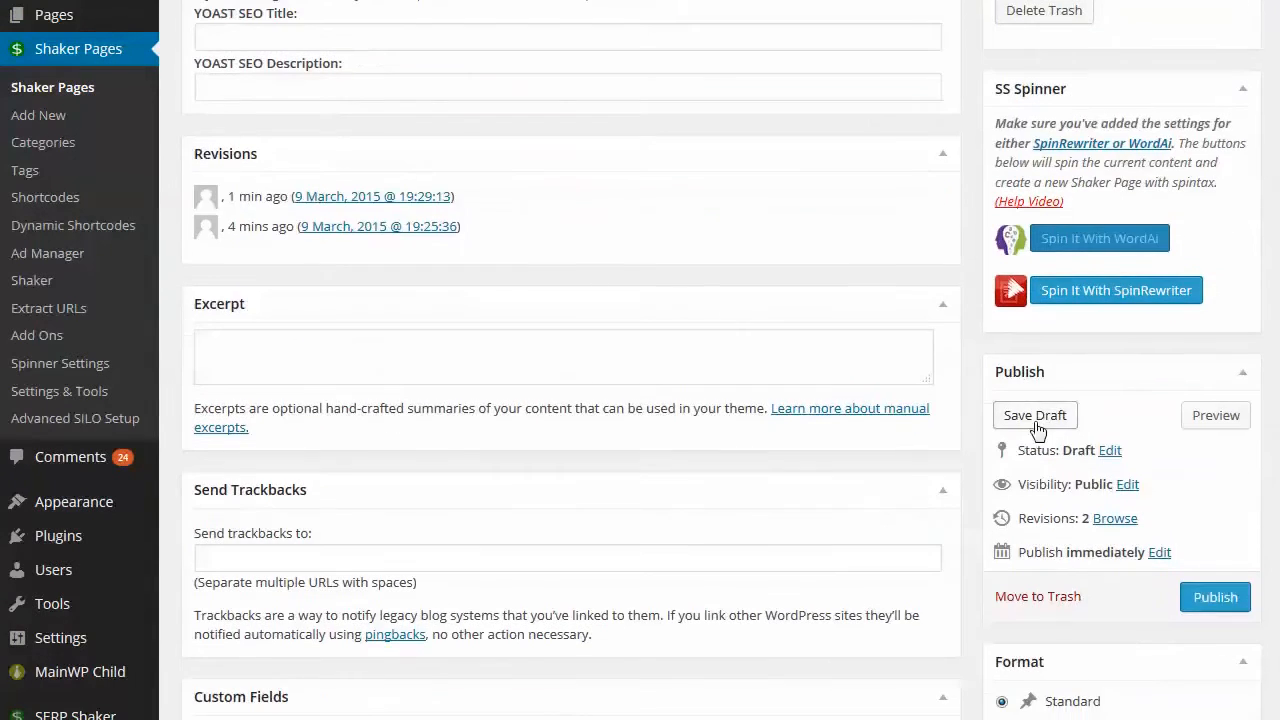
pyautogui.click(1036, 416)
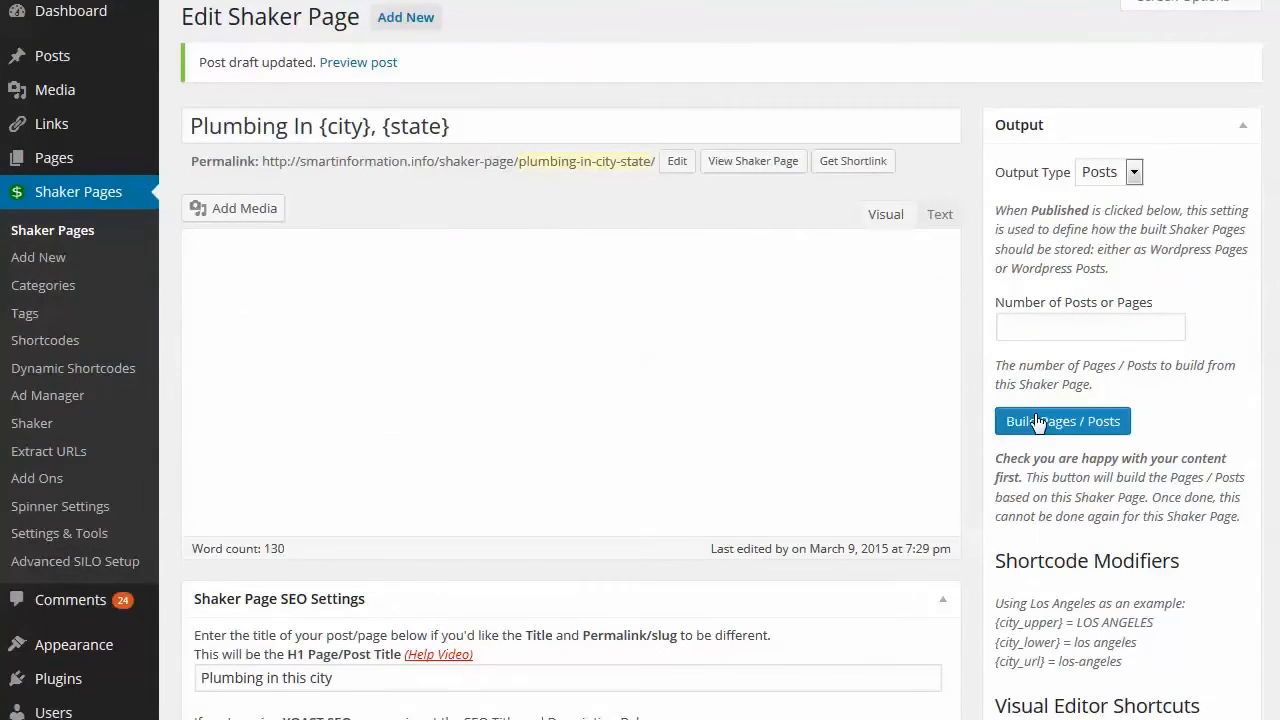
# Step: Try {state} and {city} as the Shaker Page category shortcode, clearing the field each time
pyautogui.scroll(-8, 1036, 421)
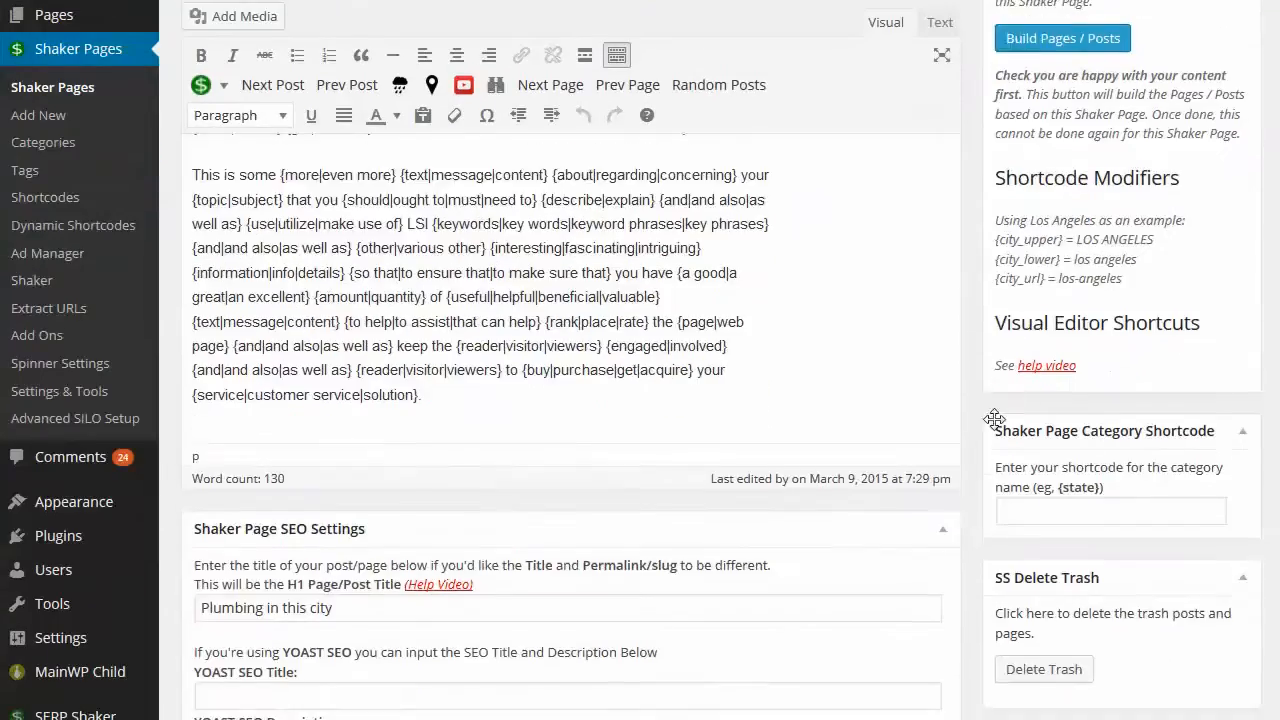
pyautogui.scroll(7, 993, 418)
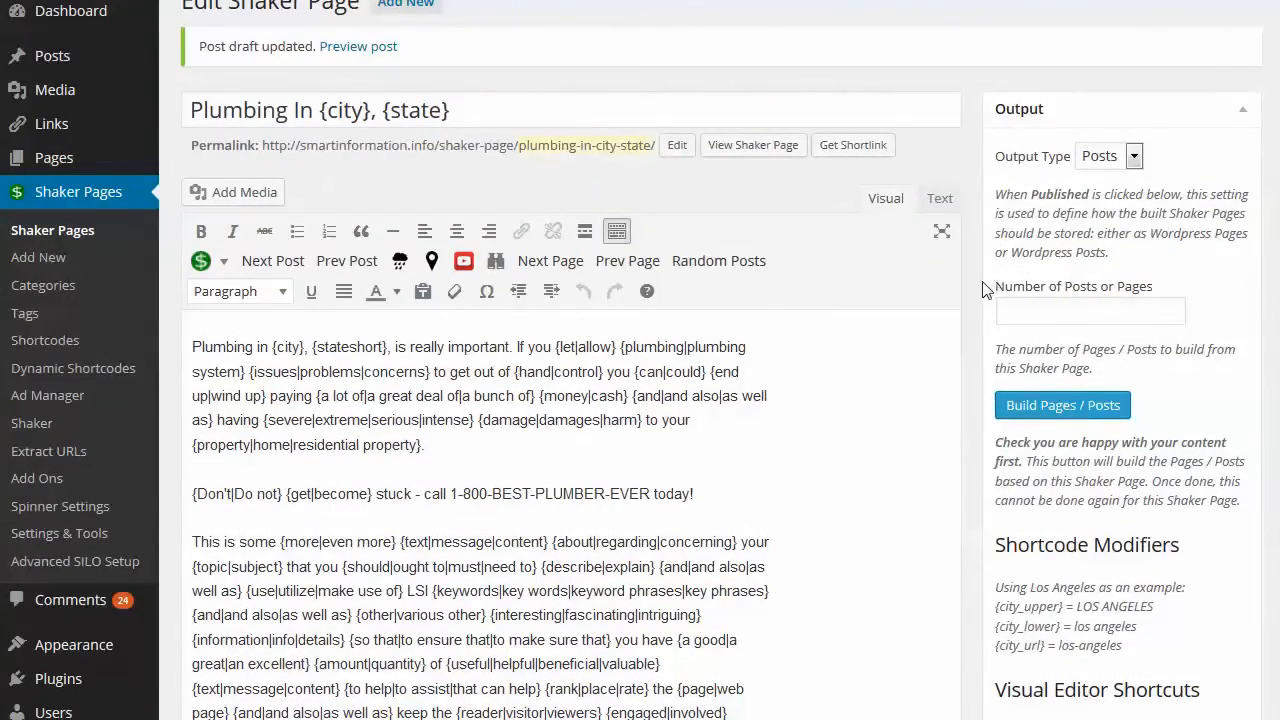
pyautogui.scroll(-5, 985, 288)
pyautogui.scroll(-3, 985, 288)
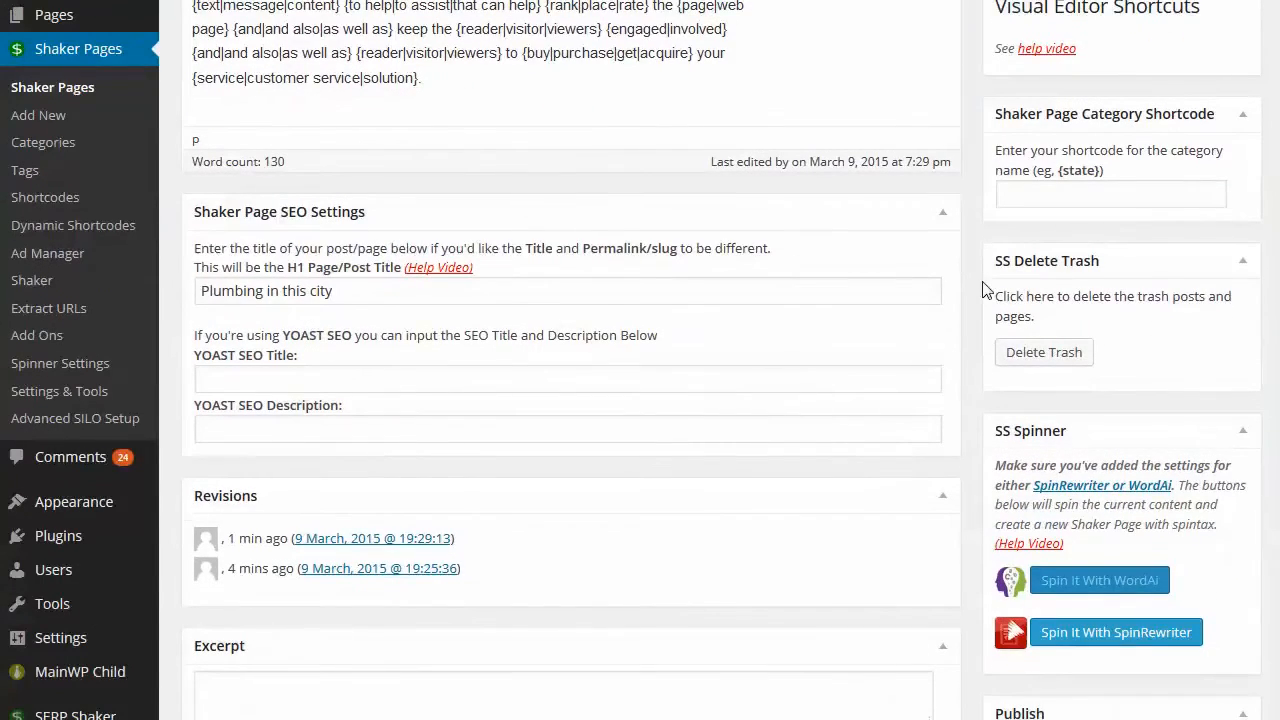
pyautogui.click(1040, 200)
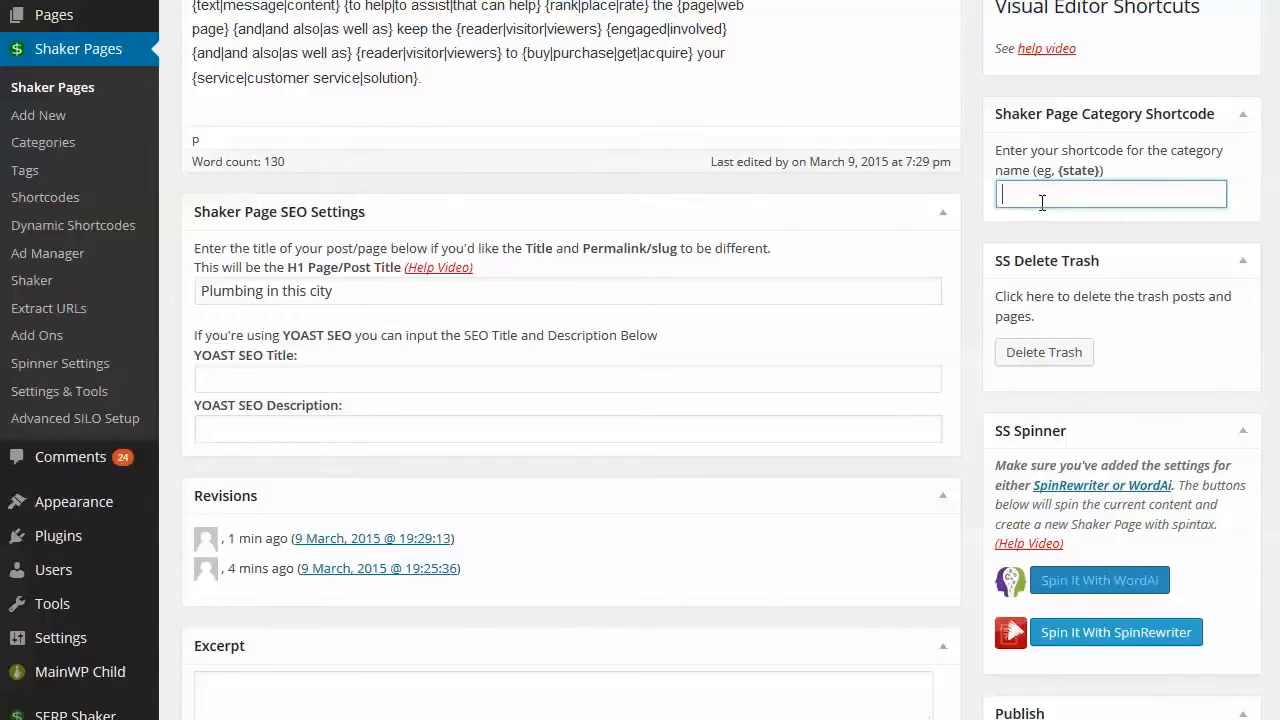
pyautogui.write('{state}')
pyautogui.press('BackSpace')
pyautogui.press('BackSpace')
pyautogui.press('BackSpace')
pyautogui.press('BackSpace')
pyautogui.press('BackSpace')
pyautogui.press('BackSpace')
pyautogui.write('city}')
pyautogui.press('BackSpace')
pyautogui.press('BackSpace')
pyautogui.press('BackSpace')
pyautogui.press('BackSpace')
pyautogui.press('BackSpace')
pyautogui.press('BackSpace')
# Step: Switch the output type to Pages and try entering a category shortcode for it
pyautogui.scroll(7, 1040, 210)
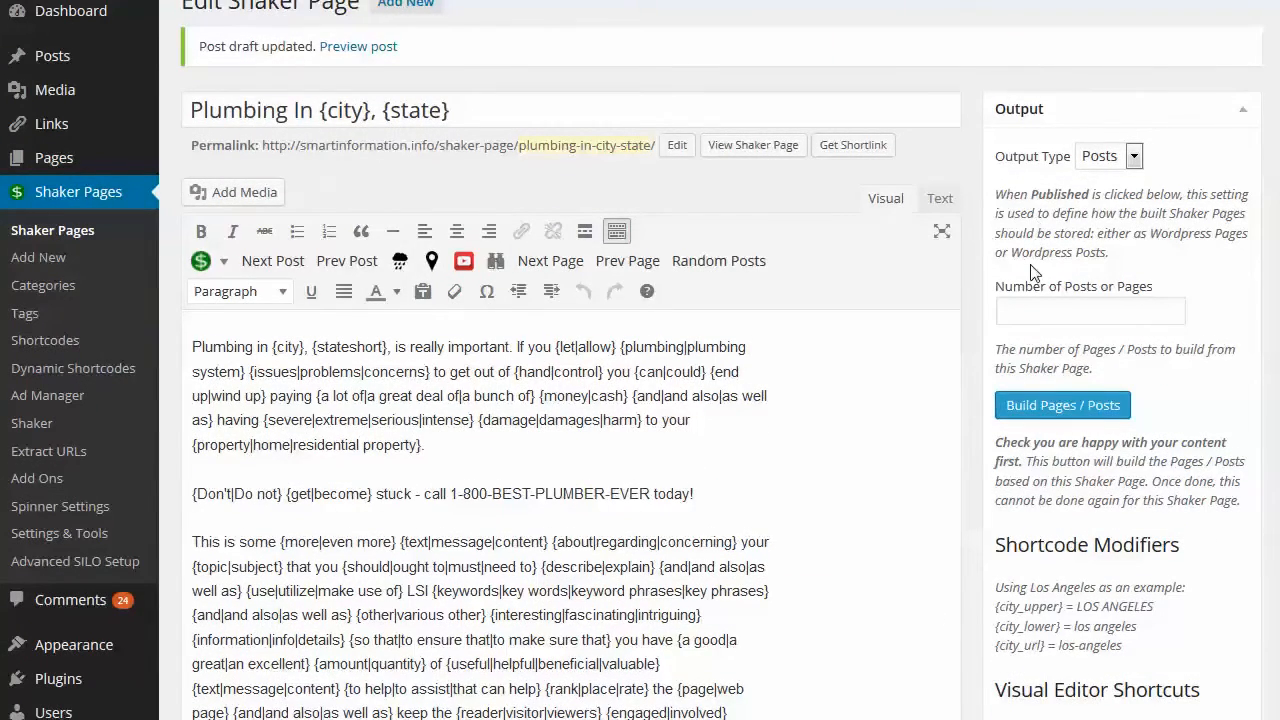
pyautogui.scroll(-1, 1034, 274)
pyautogui.scroll(-3, 1034, 274)
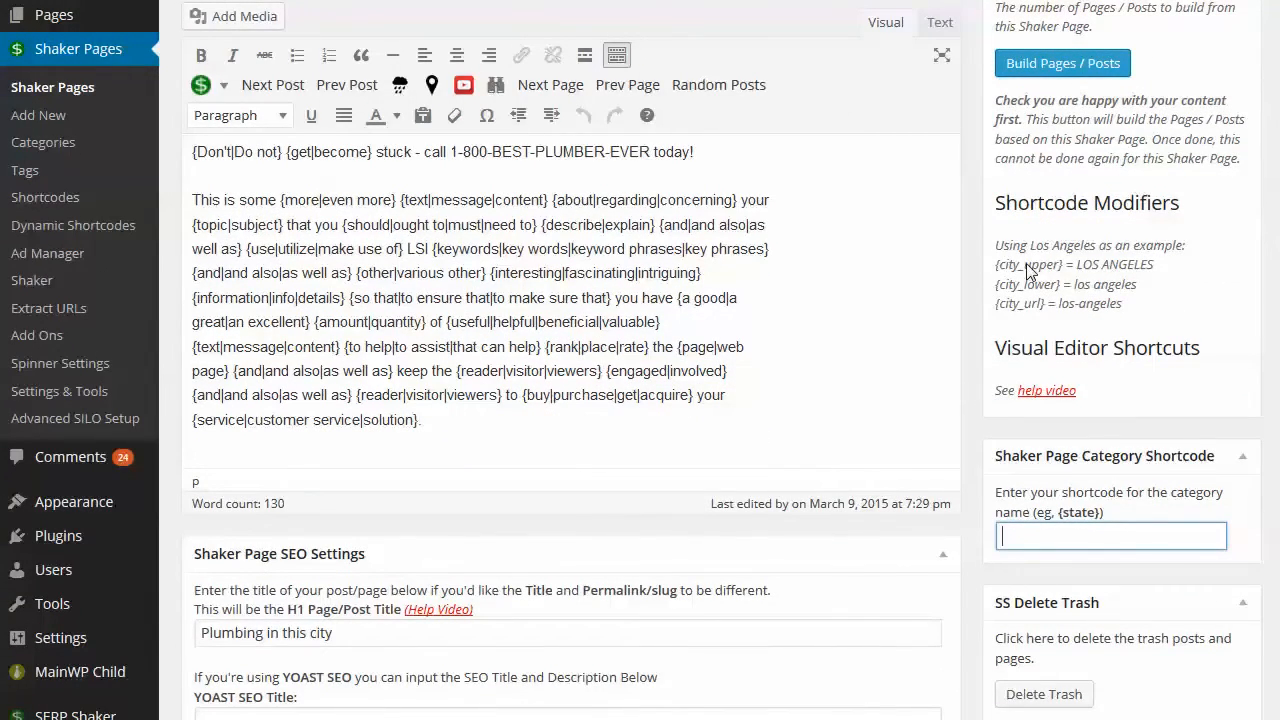
pyautogui.scroll(4, 1028, 272)
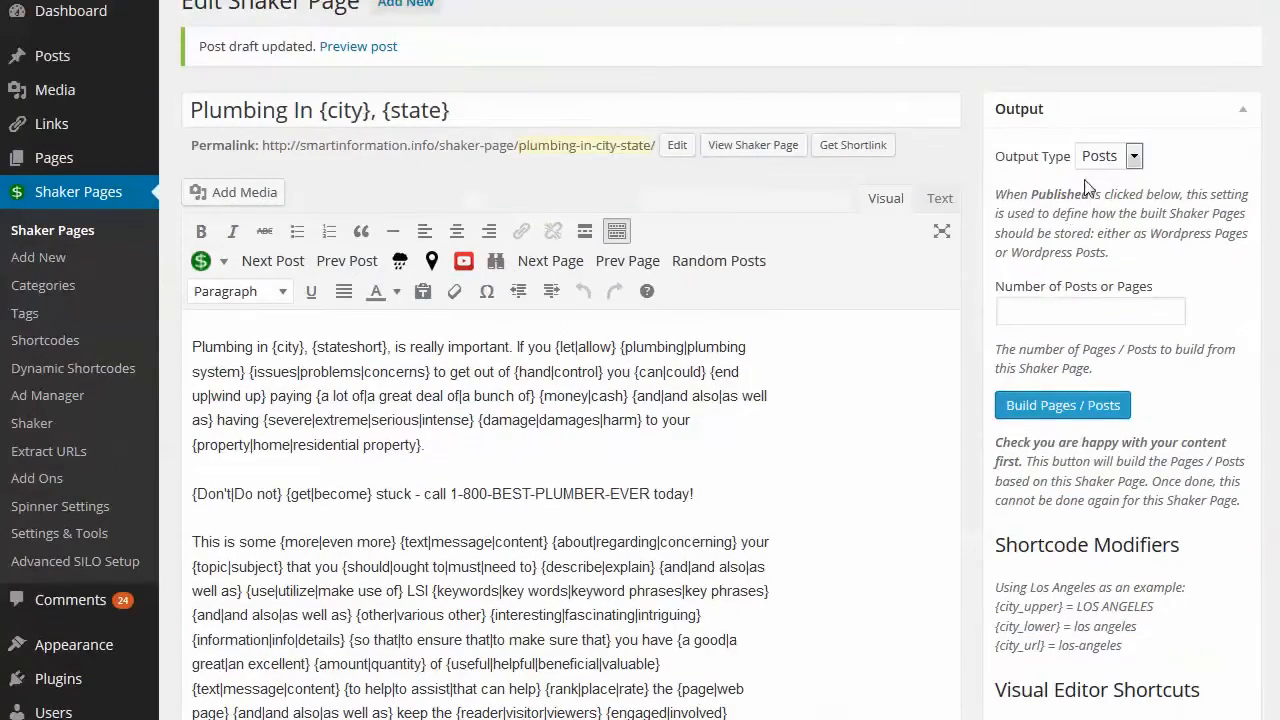
pyautogui.click(1108, 155)
pyautogui.click(1098, 200)
pyautogui.scroll(-5, 1097, 211)
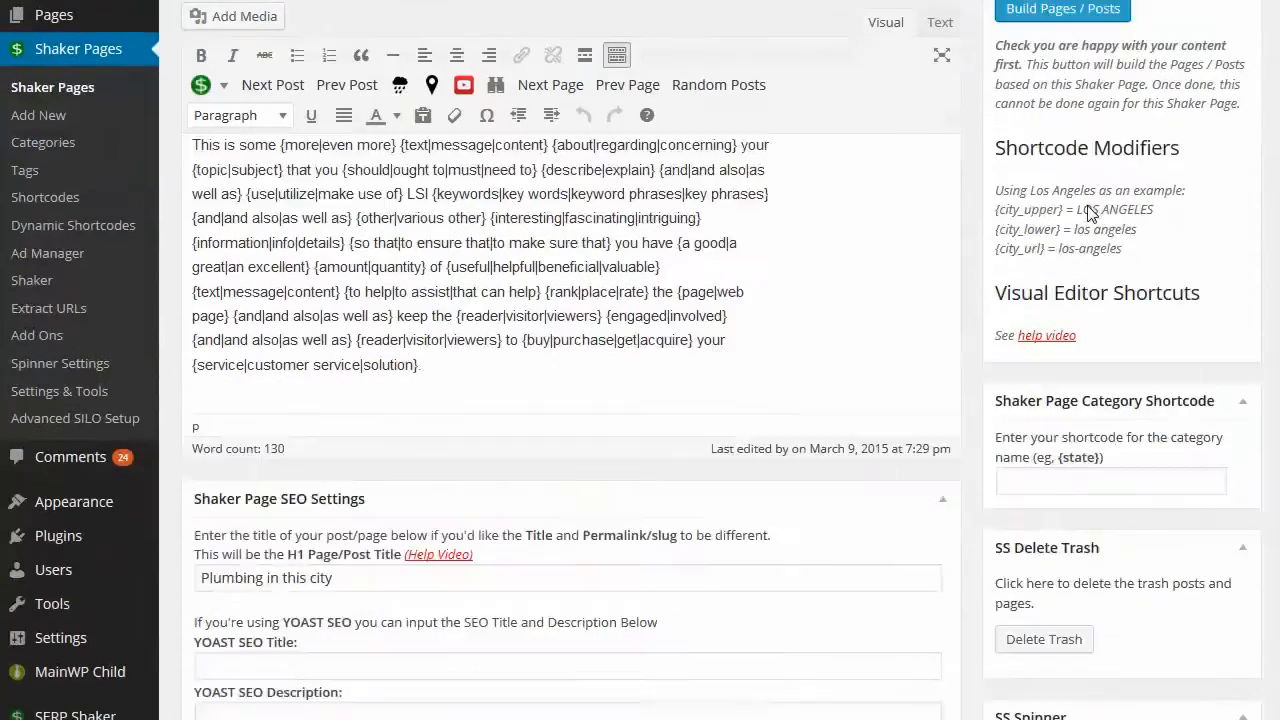
pyautogui.scroll(-1, 1090, 214)
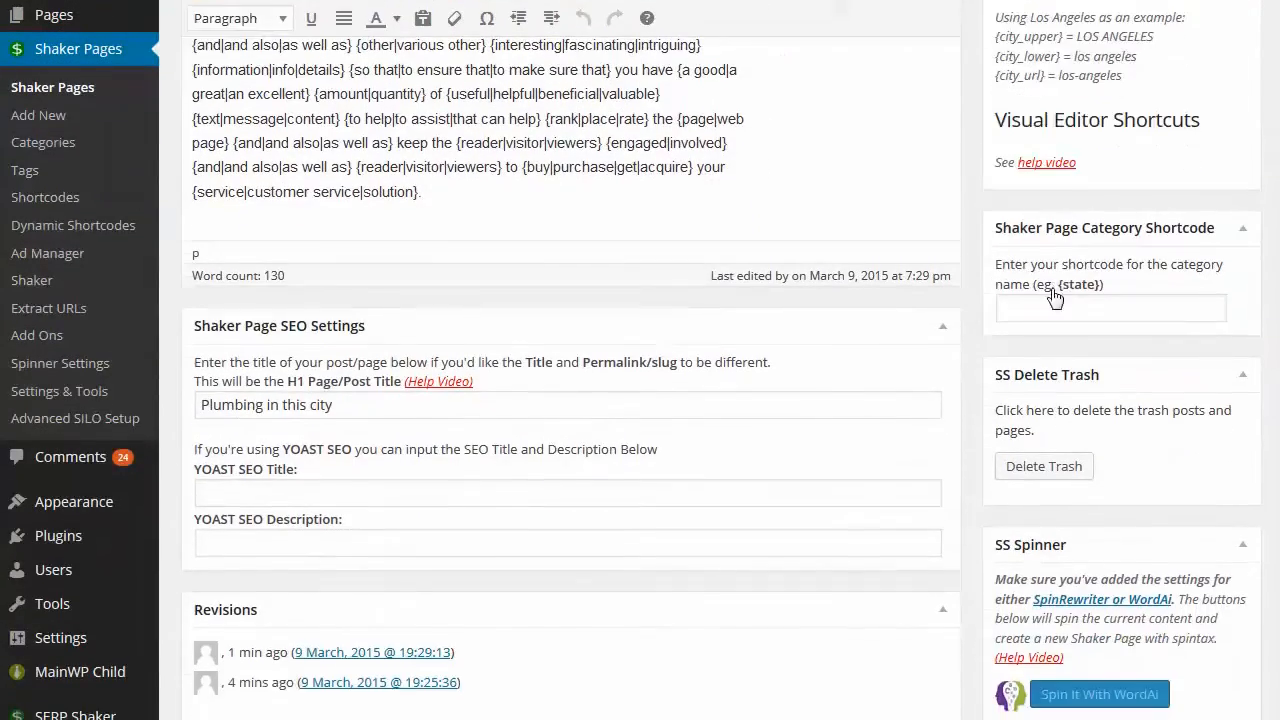
pyautogui.click(1041, 302)
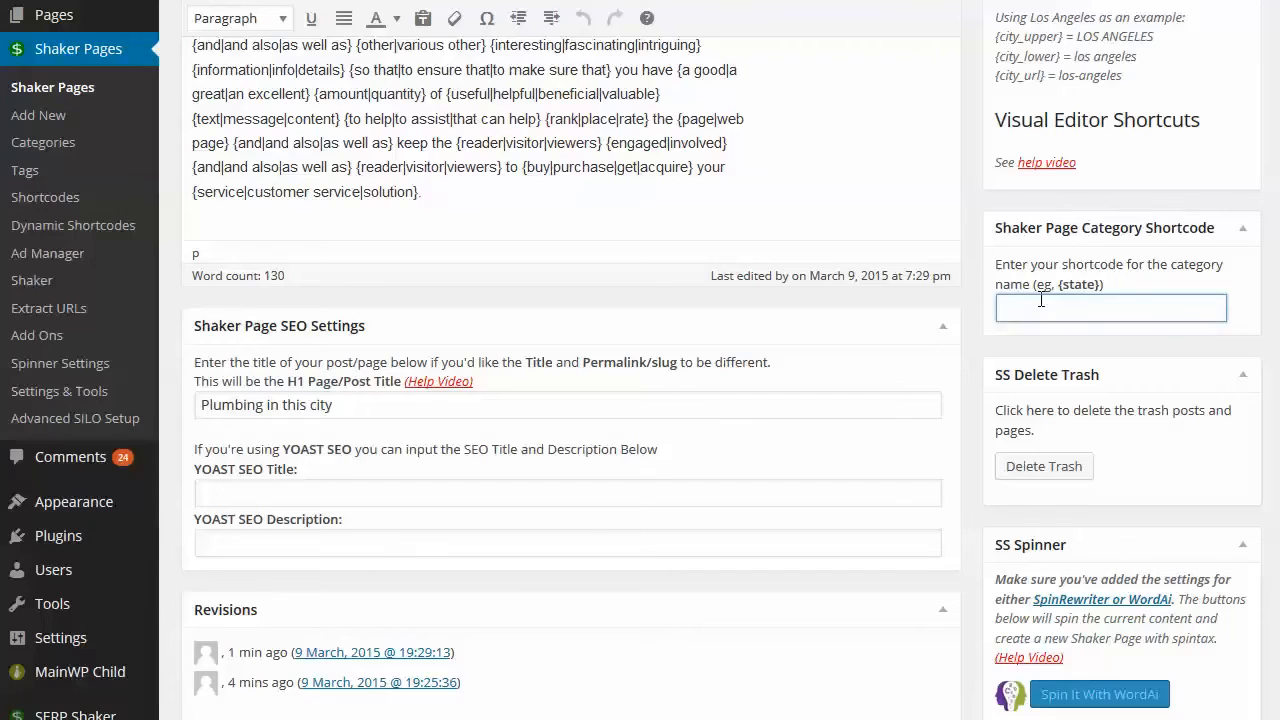
pyautogui.write('sta')
pyautogui.press('BackSpace')
pyautogui.press('BackSpace')
pyautogui.press('BackSpace')
# Step: Set the output type to Posts and the category shortcode to {state}
pyautogui.scroll(5, 1040, 300)
pyautogui.scroll(2, 990, 285)
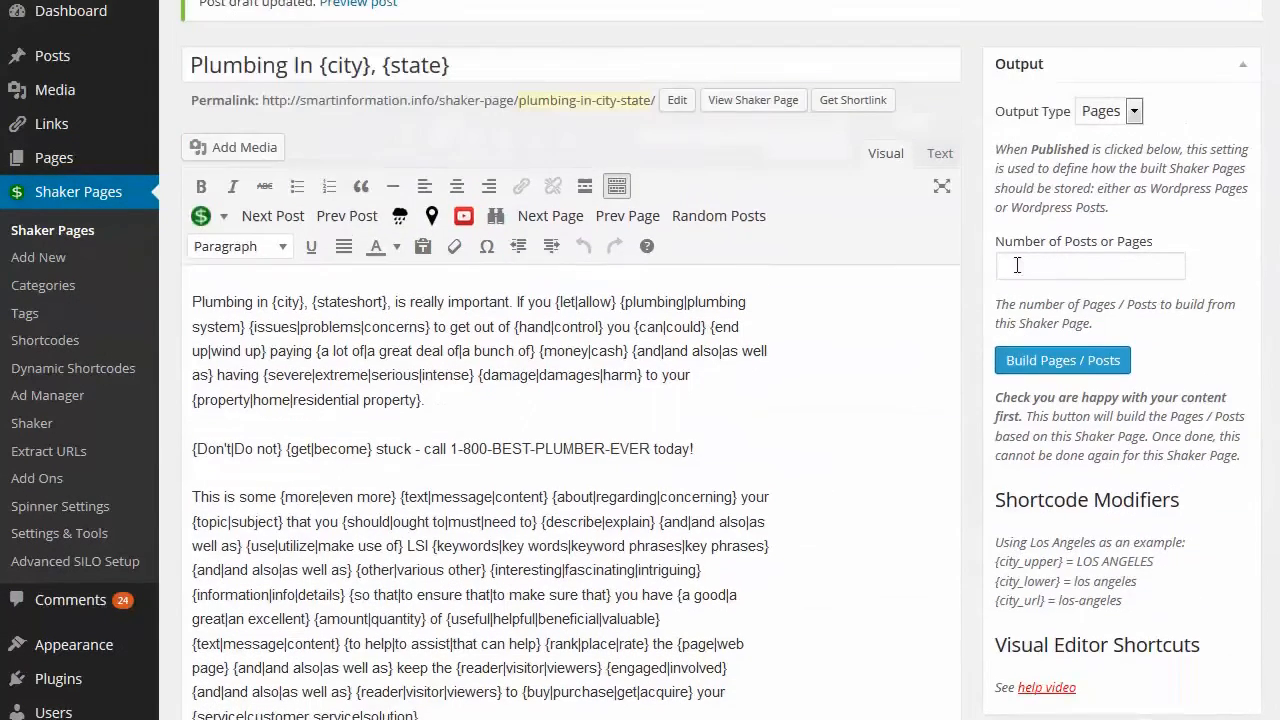
pyautogui.click(1133, 173)
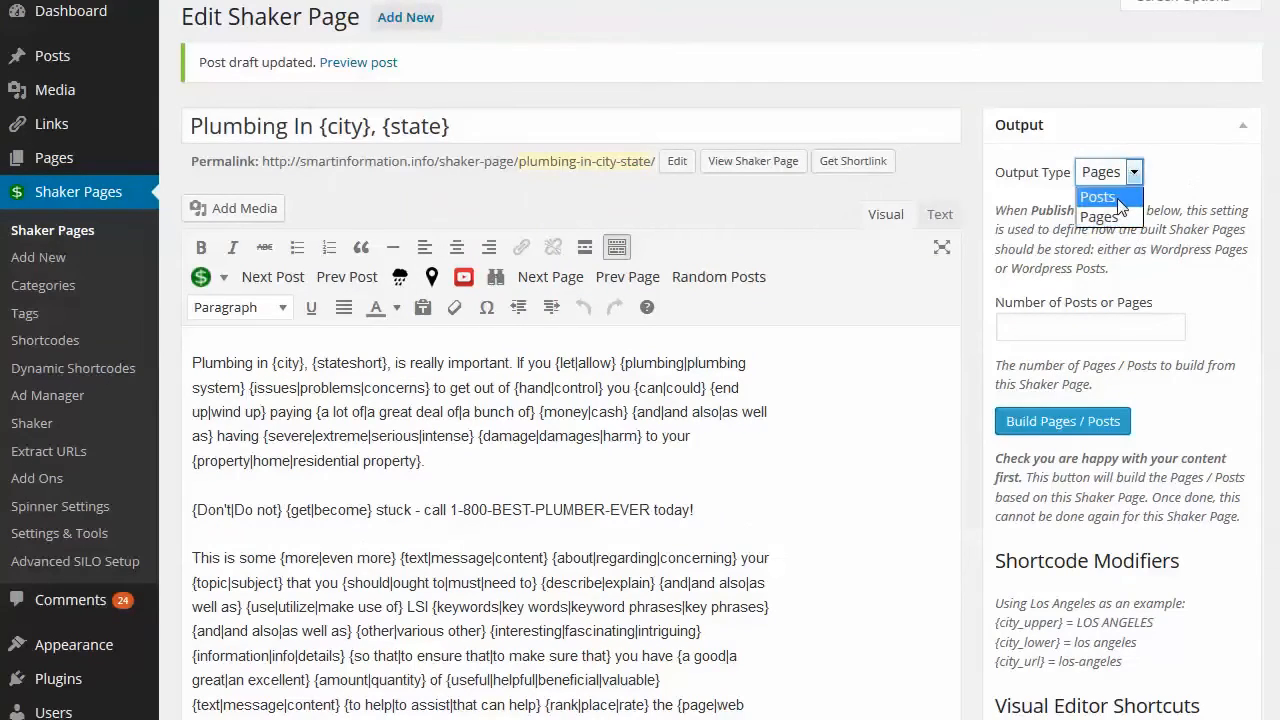
pyautogui.click(1120, 197)
pyautogui.scroll(-4, 1190, 340)
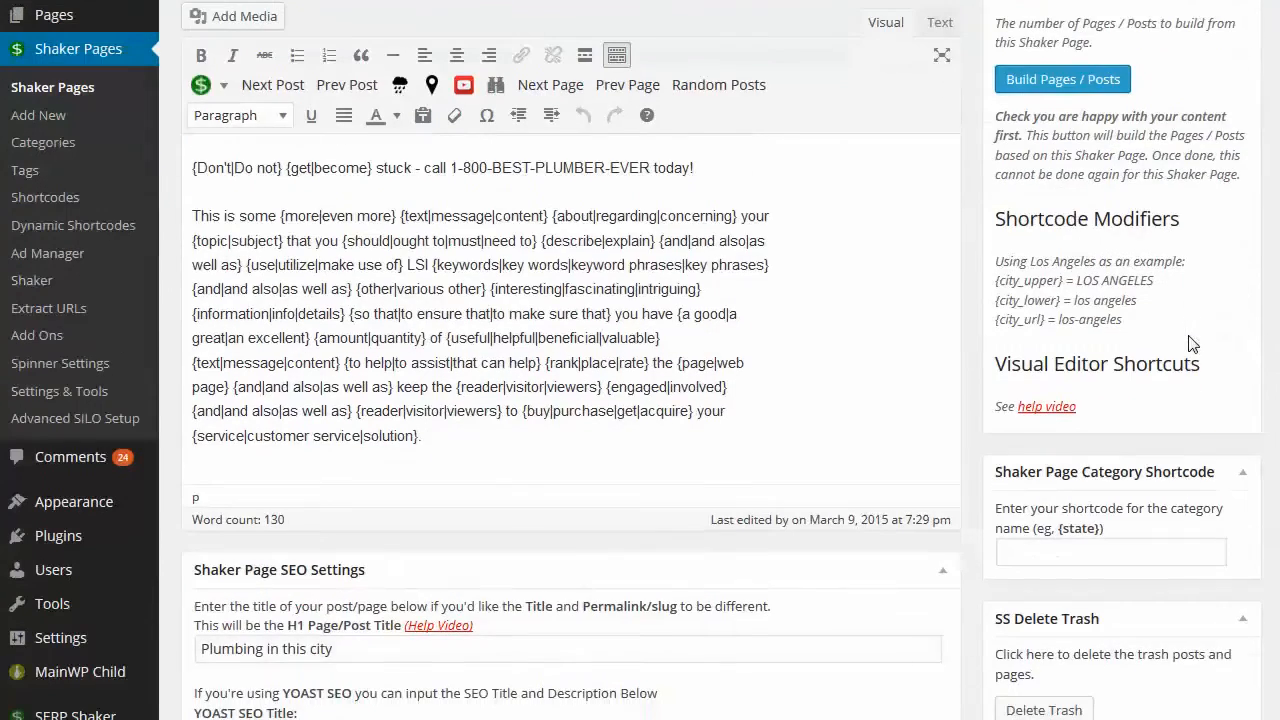
pyautogui.scroll(-1, 1170, 350)
pyautogui.click(1085, 440)
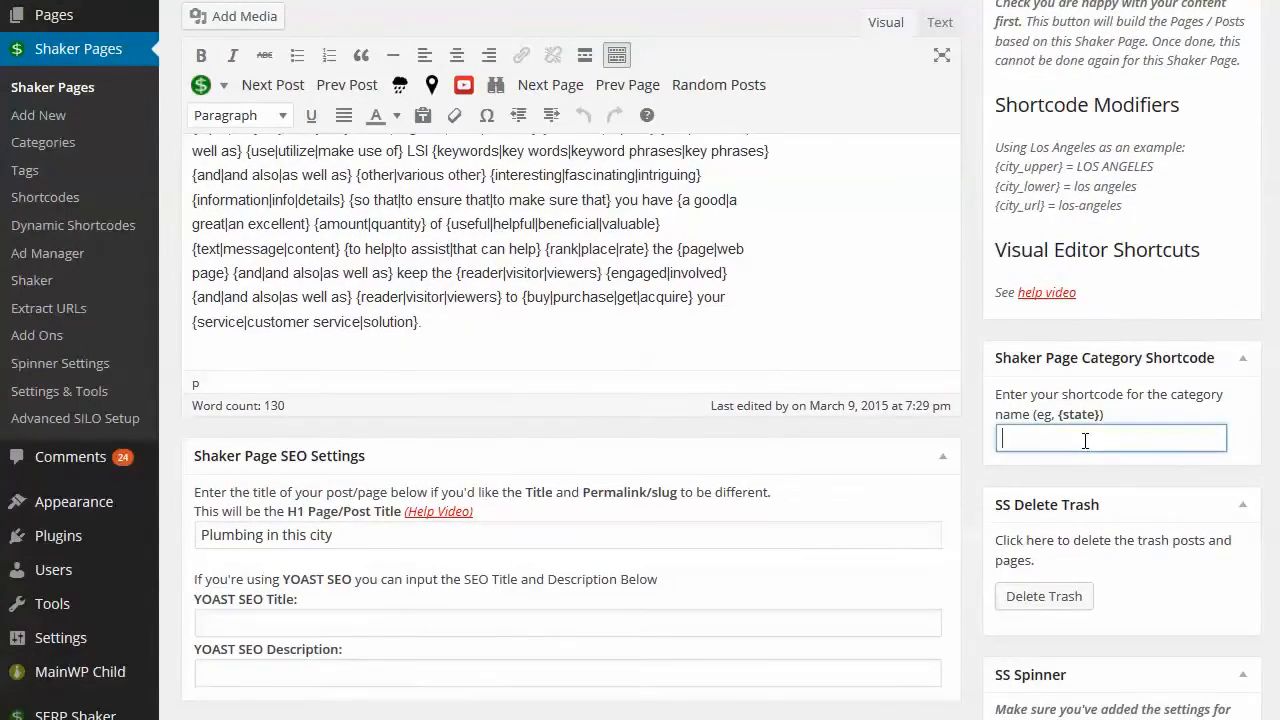
pyautogui.write('{state}')
# Step: Set the number of posts to 35 and build them from the Shaker Page
pyautogui.scroll(2, 1140, 431)
pyautogui.click(1138, 330)
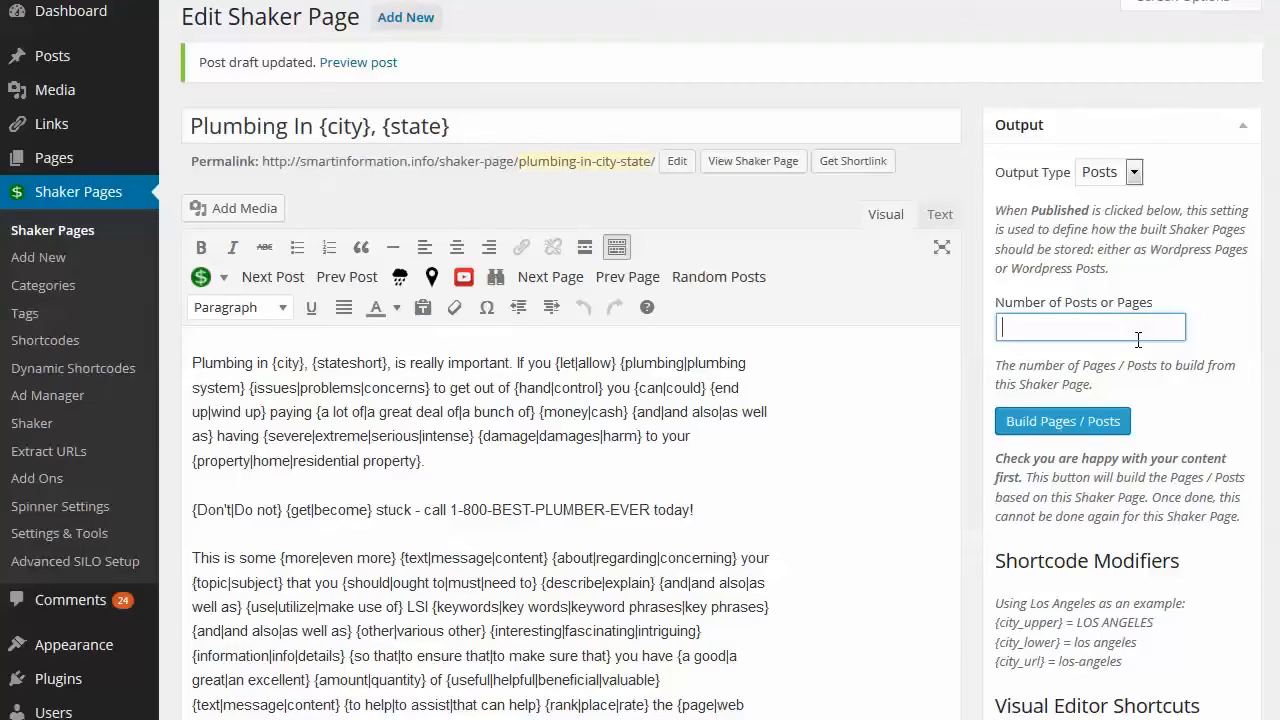
pyautogui.write('35')
pyautogui.click(1089, 429)
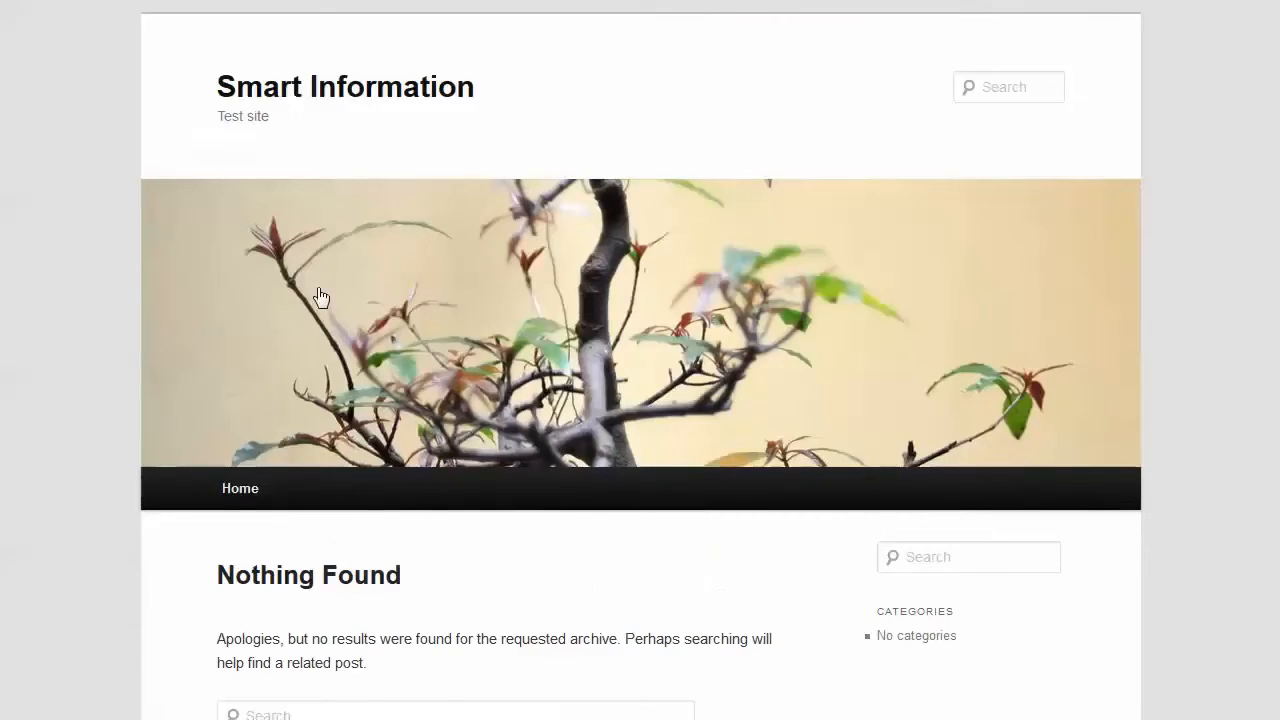
# Step: Switch to the site's front page and reload it to view the built posts
pyautogui.scroll(-1, 55, 271)
pyautogui.scroll(-1, 59, 268)
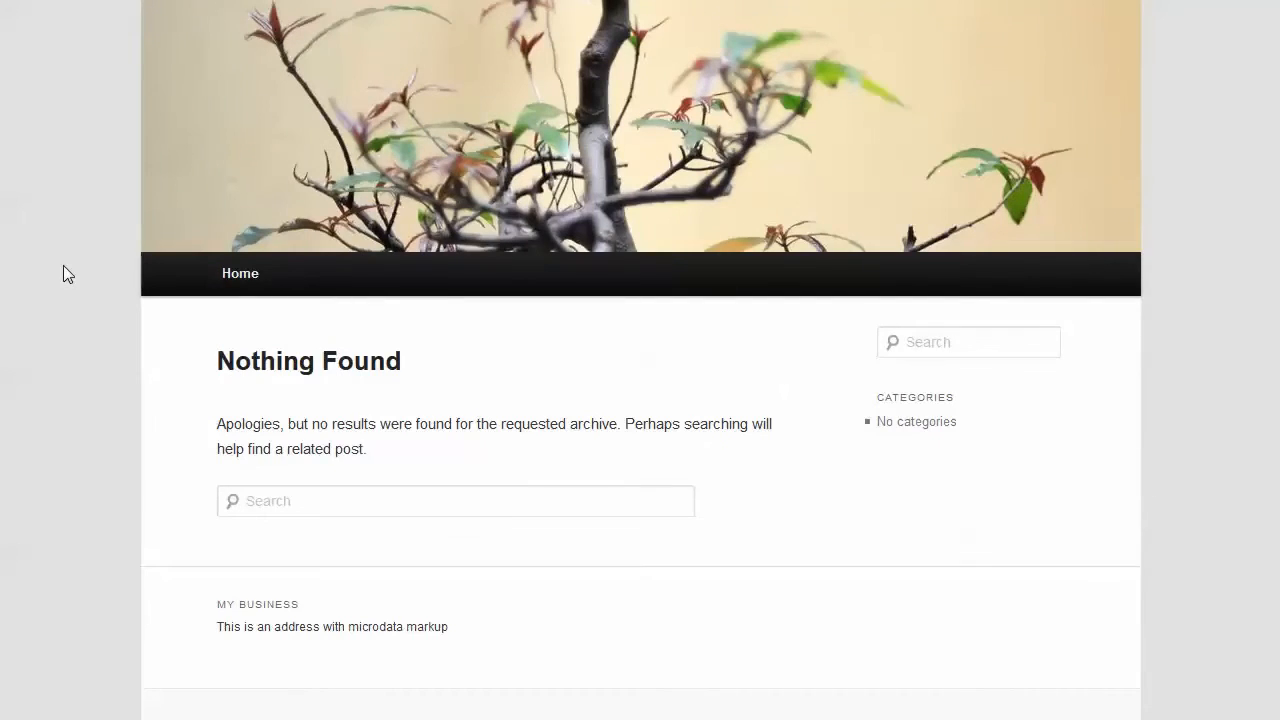
pyautogui.scroll(2, 64, 265)
pyautogui.scroll(-2, 64, 265)
pyautogui.scroll(2, 64, 265)
pyautogui.scroll(-1, 64, 265)
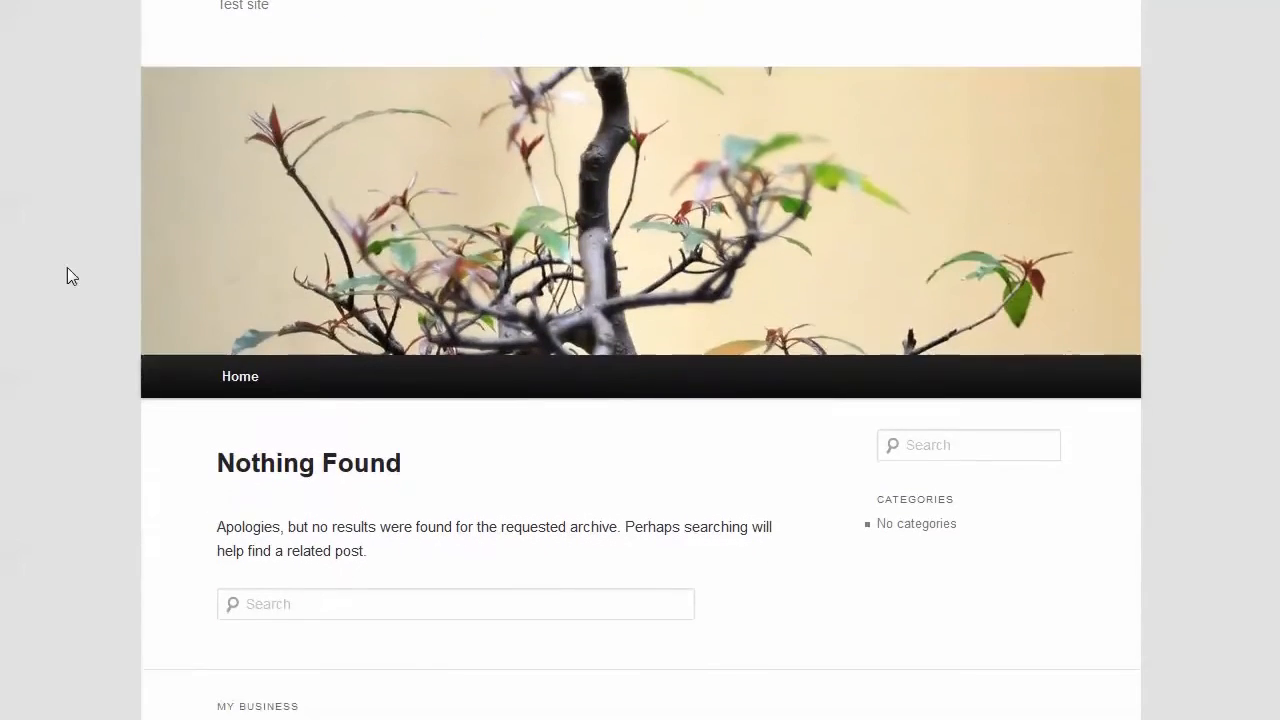
pyautogui.press('F5')
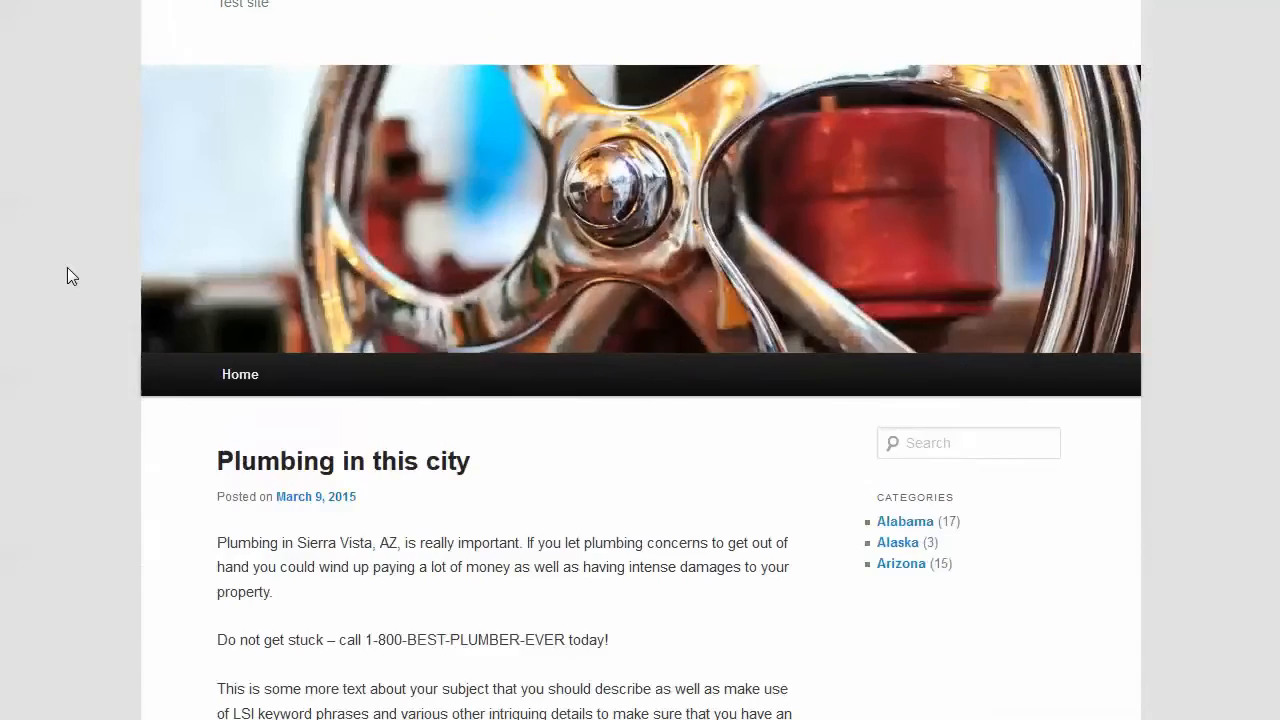
# Step: Check the post counts for the Alabama, Alaska and Arizona categories on the front page
pyautogui.scroll(-3, 67, 267)
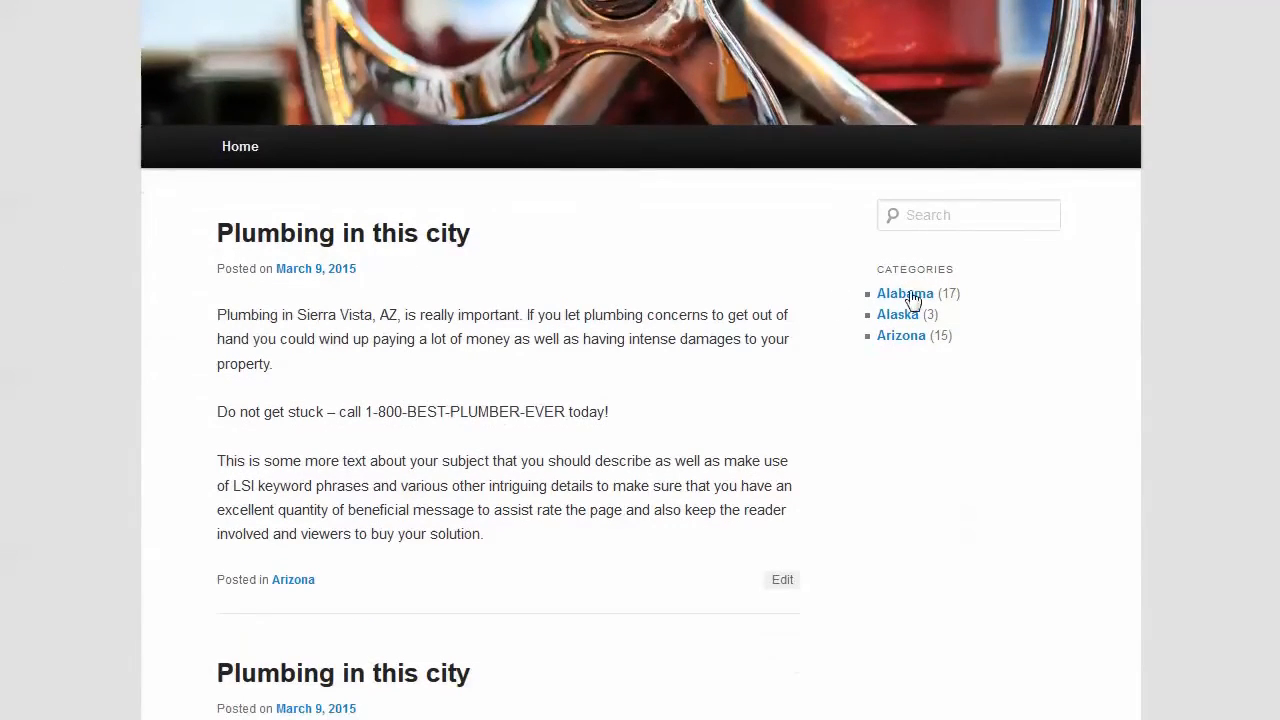
pyautogui.doubleClick(949, 294)
pyautogui.click(940, 293)
pyautogui.moveTo(966, 297); pyautogui.dragTo(884, 302)
pyautogui.click(950, 338)
pyautogui.moveTo(948, 337); pyautogui.dragTo(929, 314)
pyautogui.scroll(-3, 429, 390)
pyautogui.scroll(5, 410, 405)
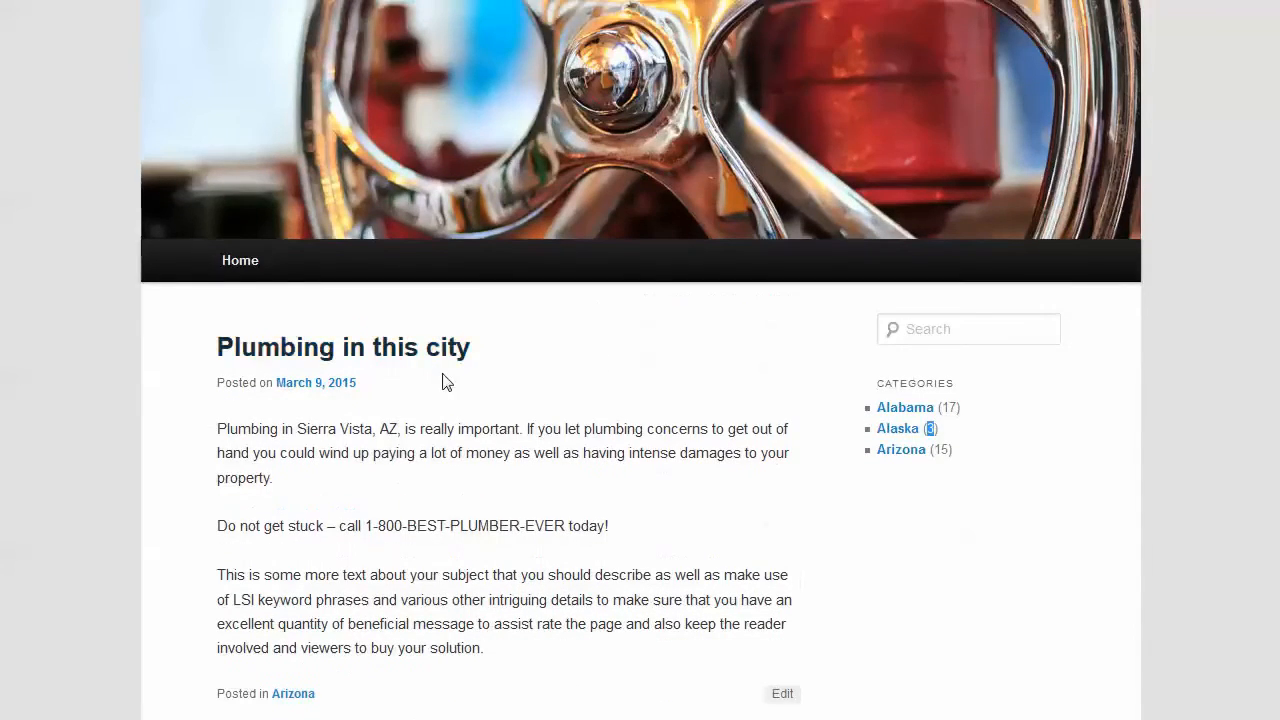
# Step: Examine the first post's city and state text, call-to-action line and spun paragraph
pyautogui.scroll(2, 463, 397)
pyautogui.scroll(-4, 462, 400)
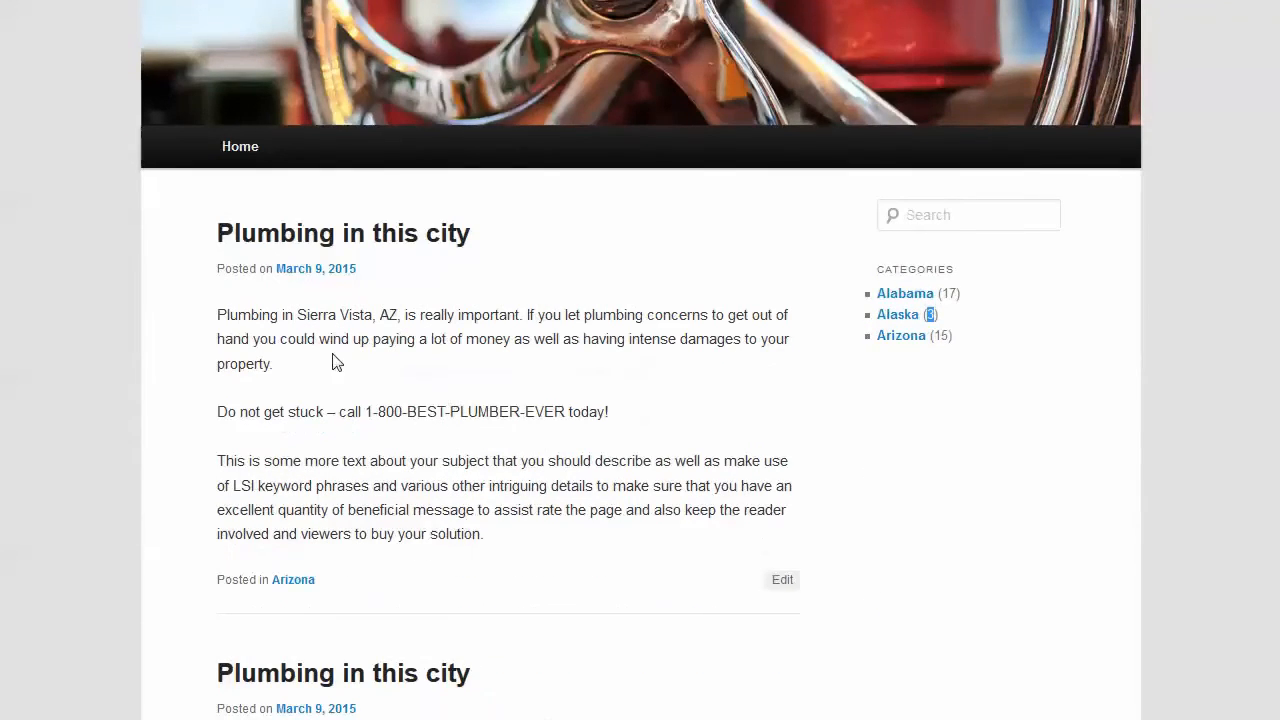
pyautogui.moveTo(296, 315); pyautogui.dragTo(401, 310)
pyautogui.click(268, 316)
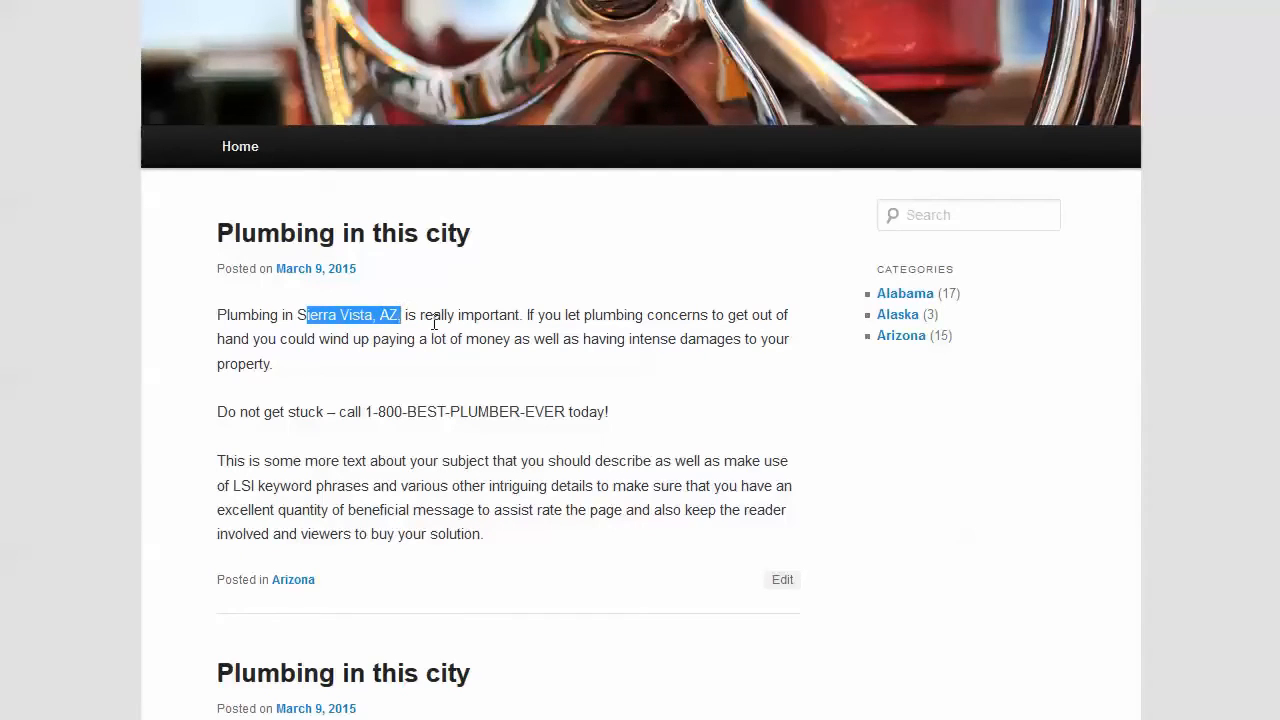
pyautogui.moveTo(284, 412); pyautogui.dragTo(440, 412)
pyautogui.moveTo(281, 461); pyautogui.dragTo(491, 463)
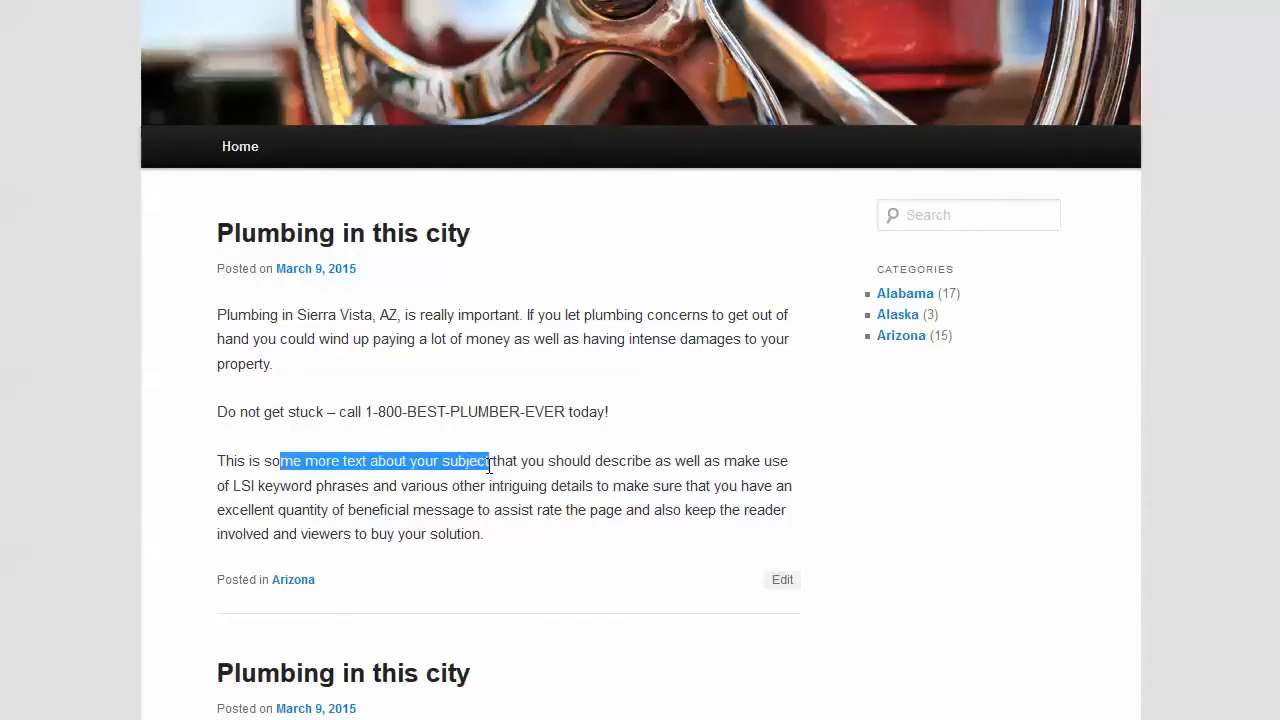
pyautogui.moveTo(368, 509); pyautogui.dragTo(468, 510)
pyautogui.moveTo(399, 534); pyautogui.dragTo(458, 536)
# Step: Check the city and state in the second post, for Surprise, AZ, and open that post on its own page
pyautogui.scroll(-1, 447, 512)
pyautogui.scroll(-4, 447, 512)
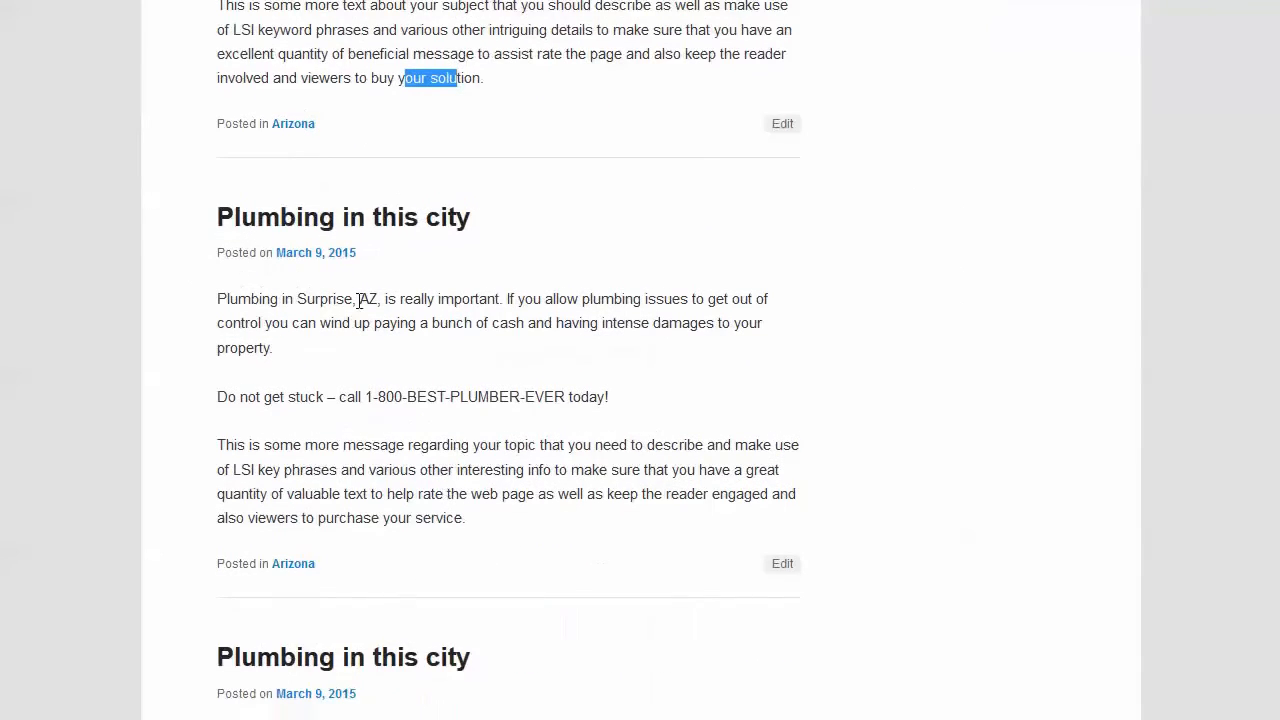
pyautogui.moveTo(327, 297); pyautogui.dragTo(380, 298)
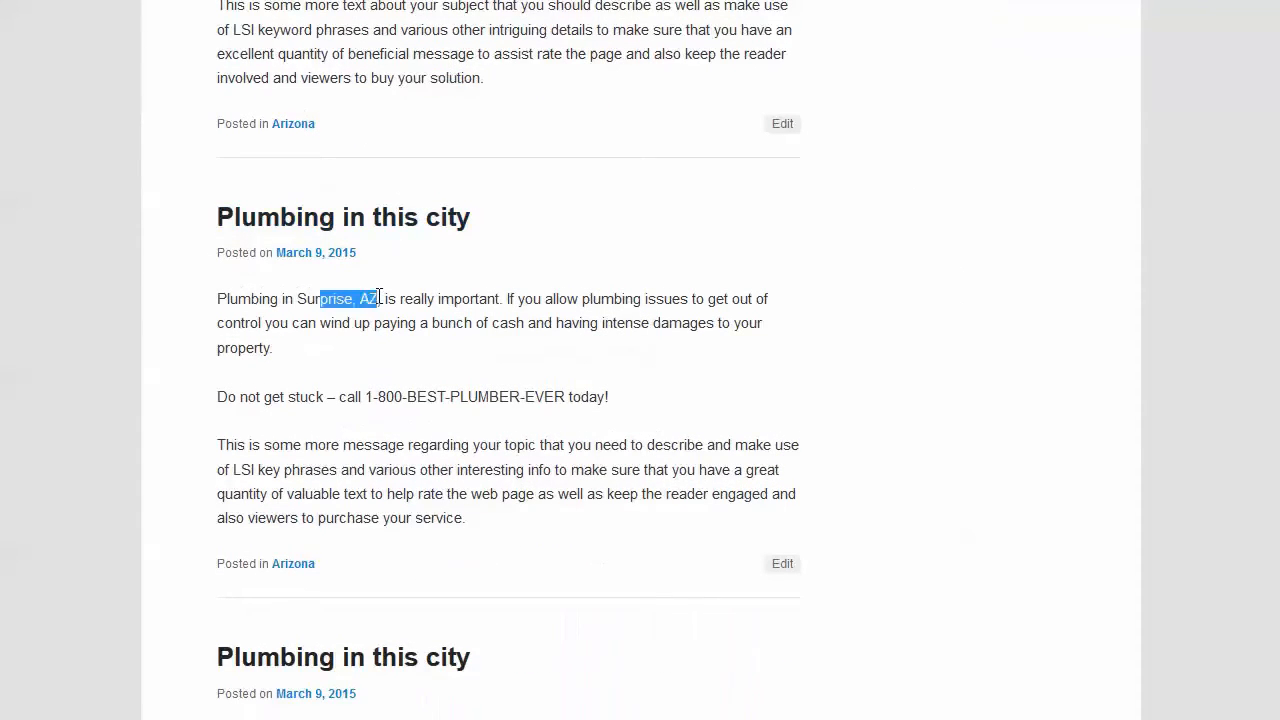
pyautogui.scroll(-3, 251, 477)
pyautogui.scroll(3, 378, 283)
pyautogui.click(408, 230)
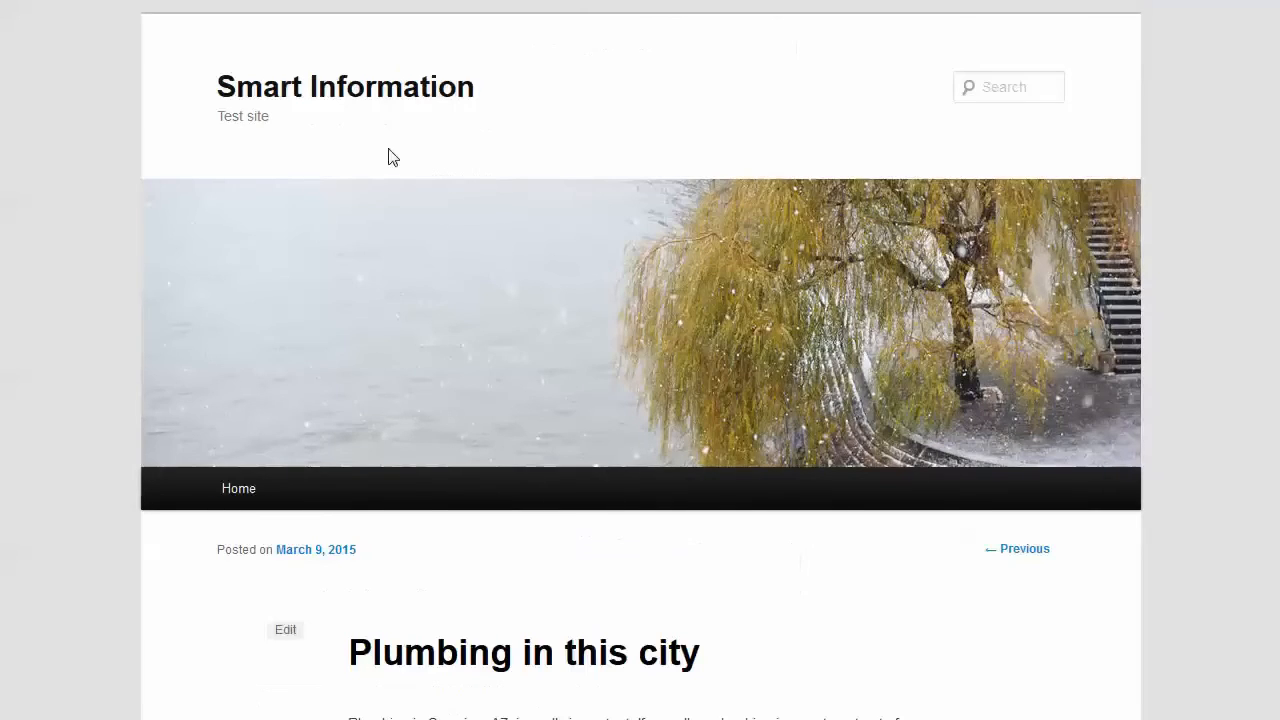
pyautogui.scroll(-3, 334, 486)
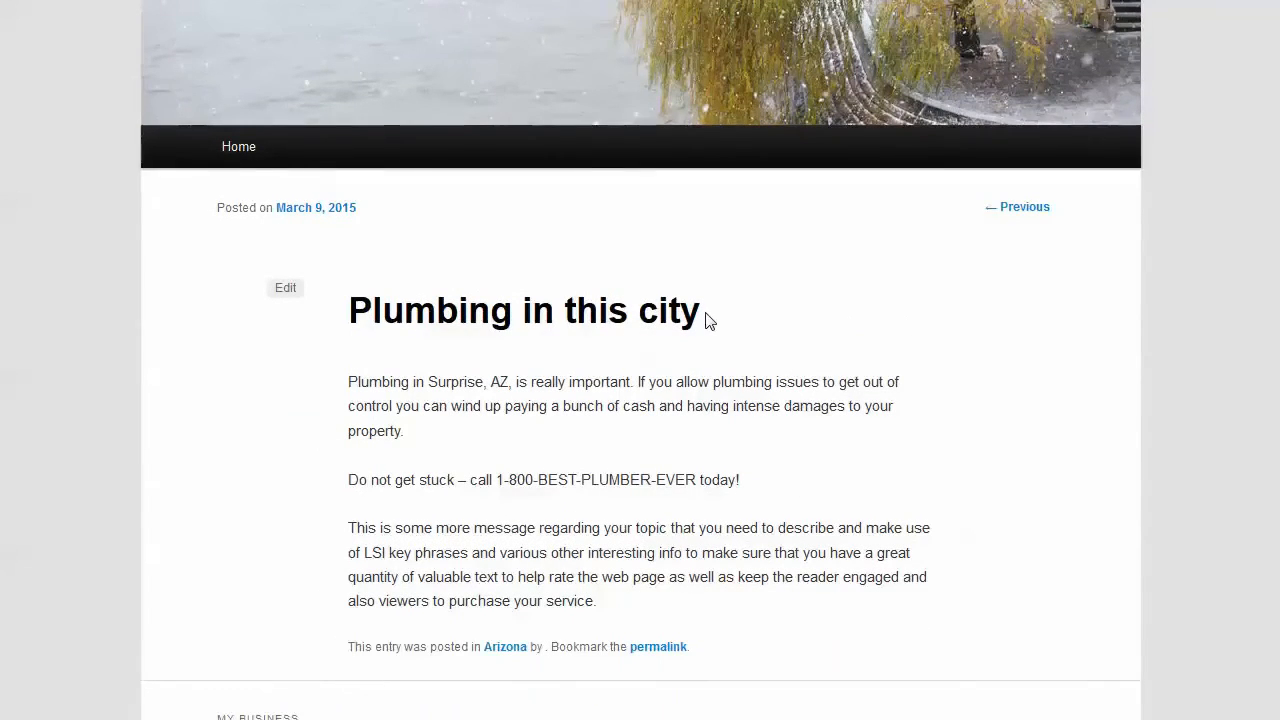
# Step: Examine the title and body text of the Surprise, AZ post on its own page
pyautogui.moveTo(709, 320); pyautogui.dragTo(331, 303)
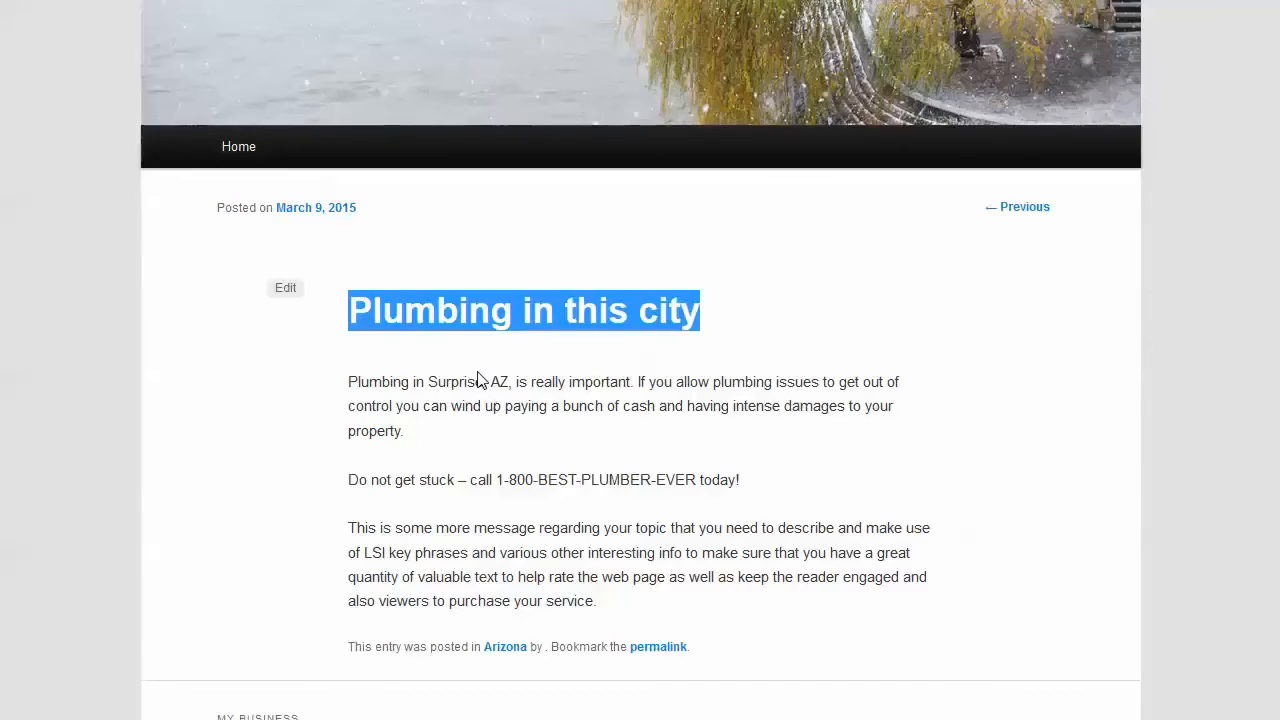
pyautogui.scroll(-2, 483, 375)
pyautogui.scroll(5, 479, 370)
pyautogui.scroll(-4, 477, 372)
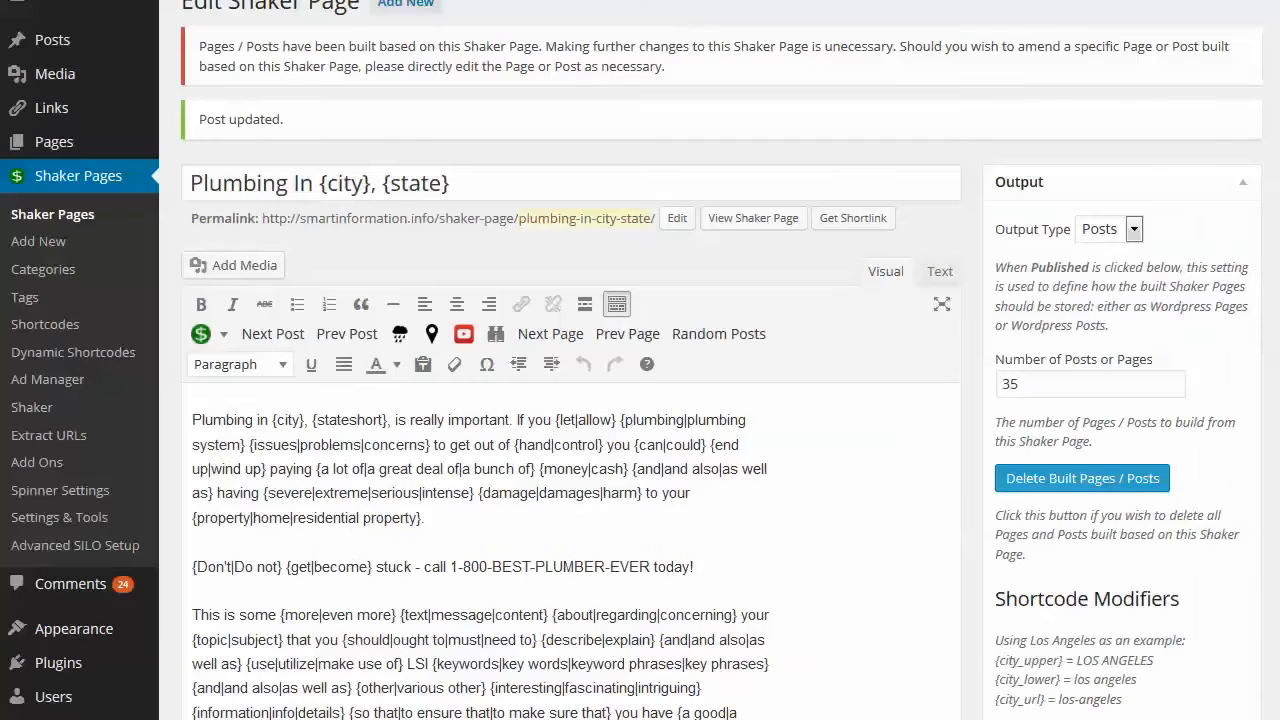
# Step: In the Shaker Page editor, add empty lines between the first paragraph and the call-to-action line
pyautogui.scroll(-3, 700, 403)
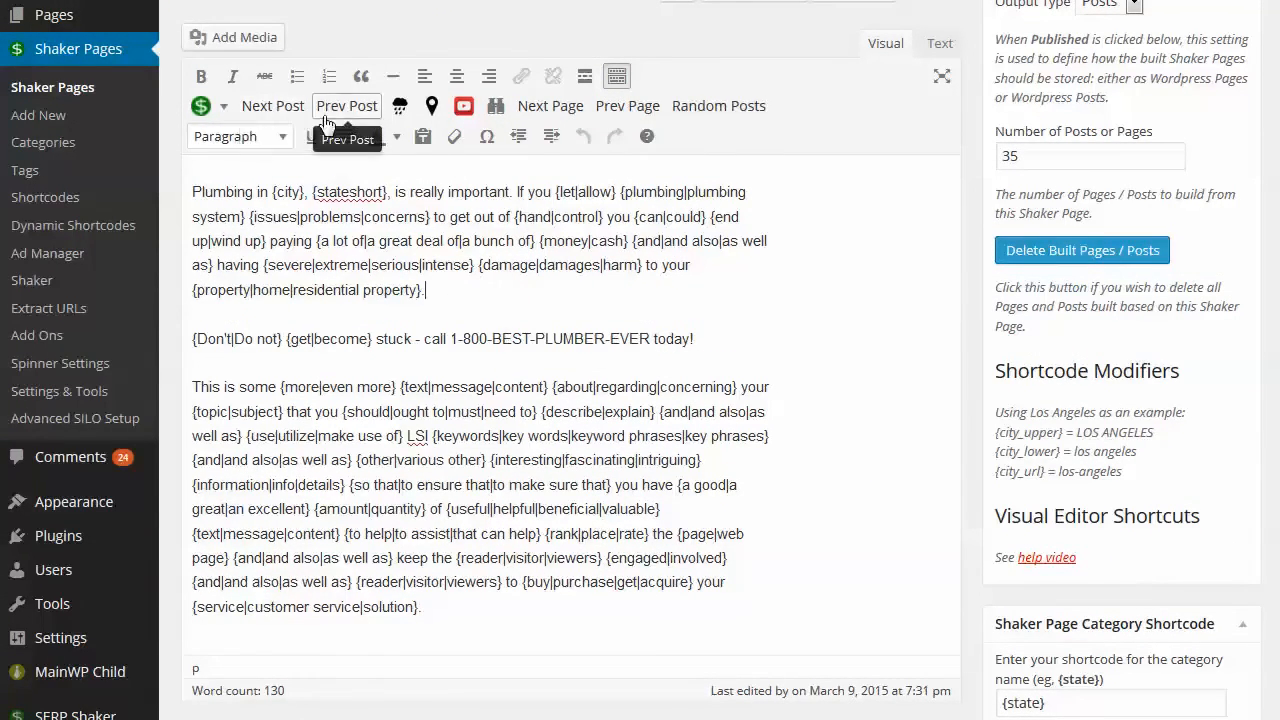
pyautogui.click(443, 302)
pyautogui.press('Return')
pyautogui.press('Return')
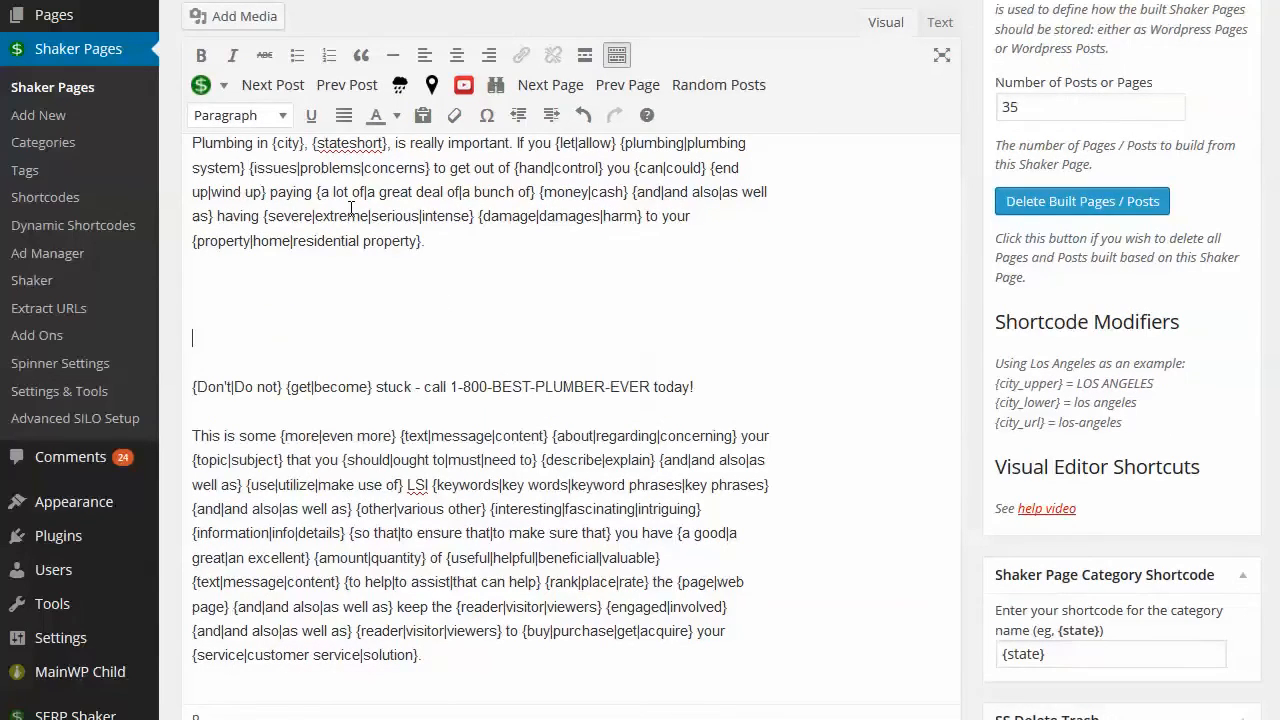
# Step: Insert a next-post link below the first paragraph with the anchor text "Learn more about plumbing here"
pyautogui.click(273, 86)
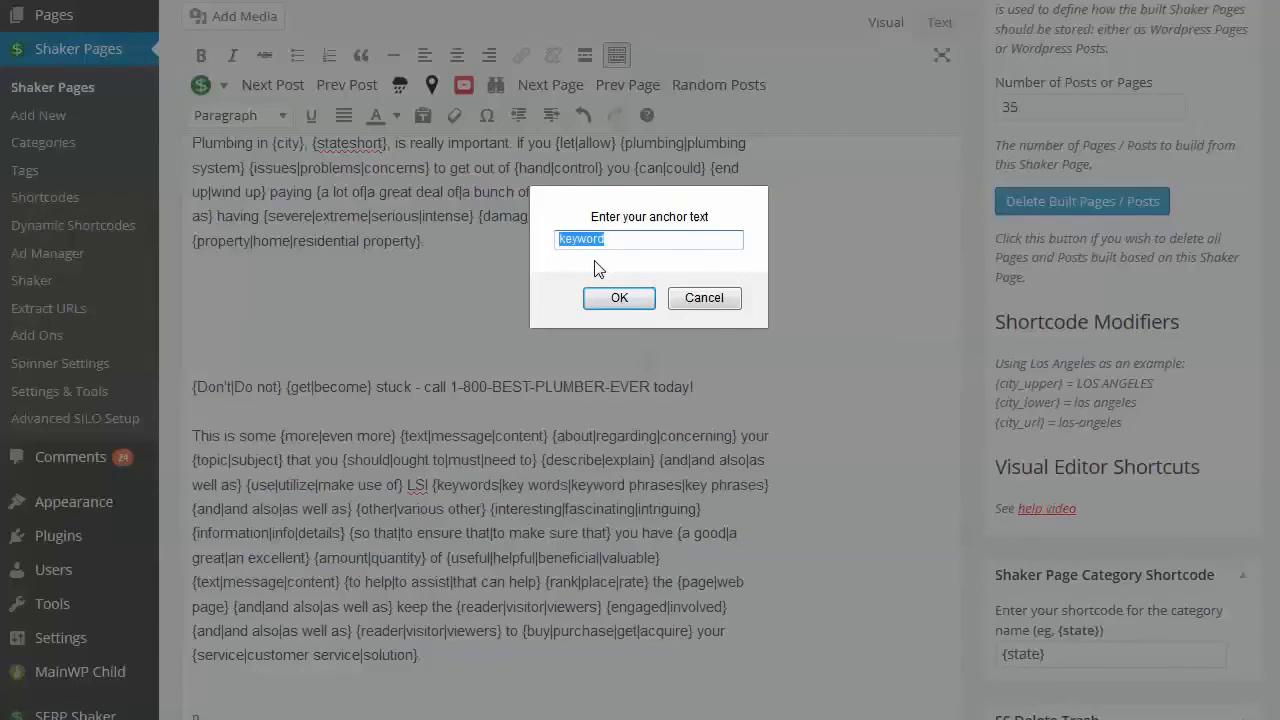
pyautogui.write('Learn More abou')
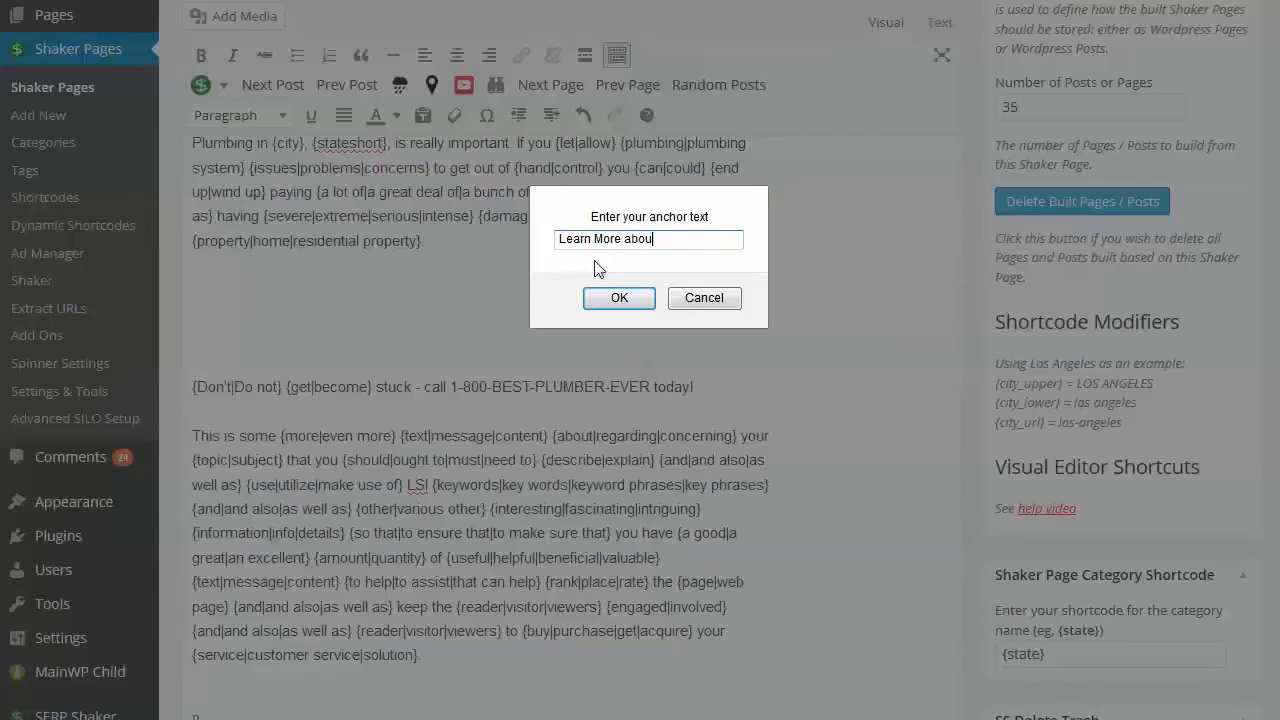
pyautogui.write('t plumbing here')
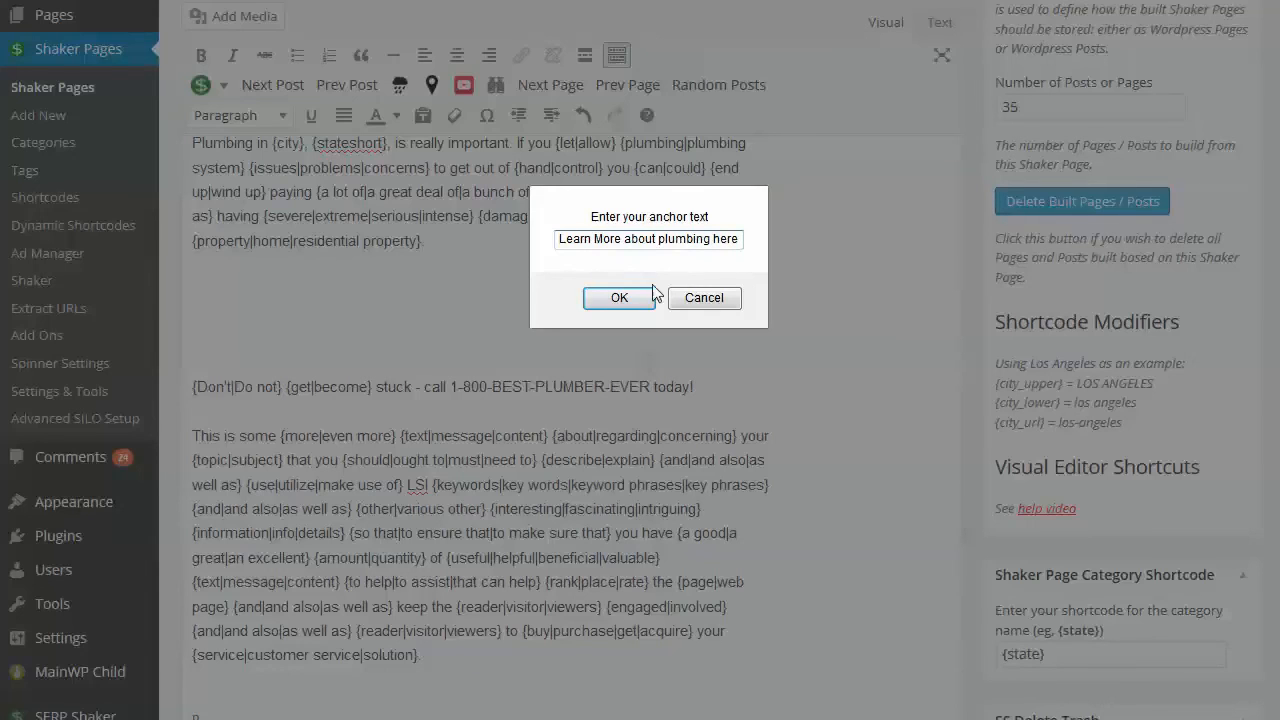
pyautogui.click(604, 238)
pyautogui.press('BackSpace')
pyautogui.write('m')
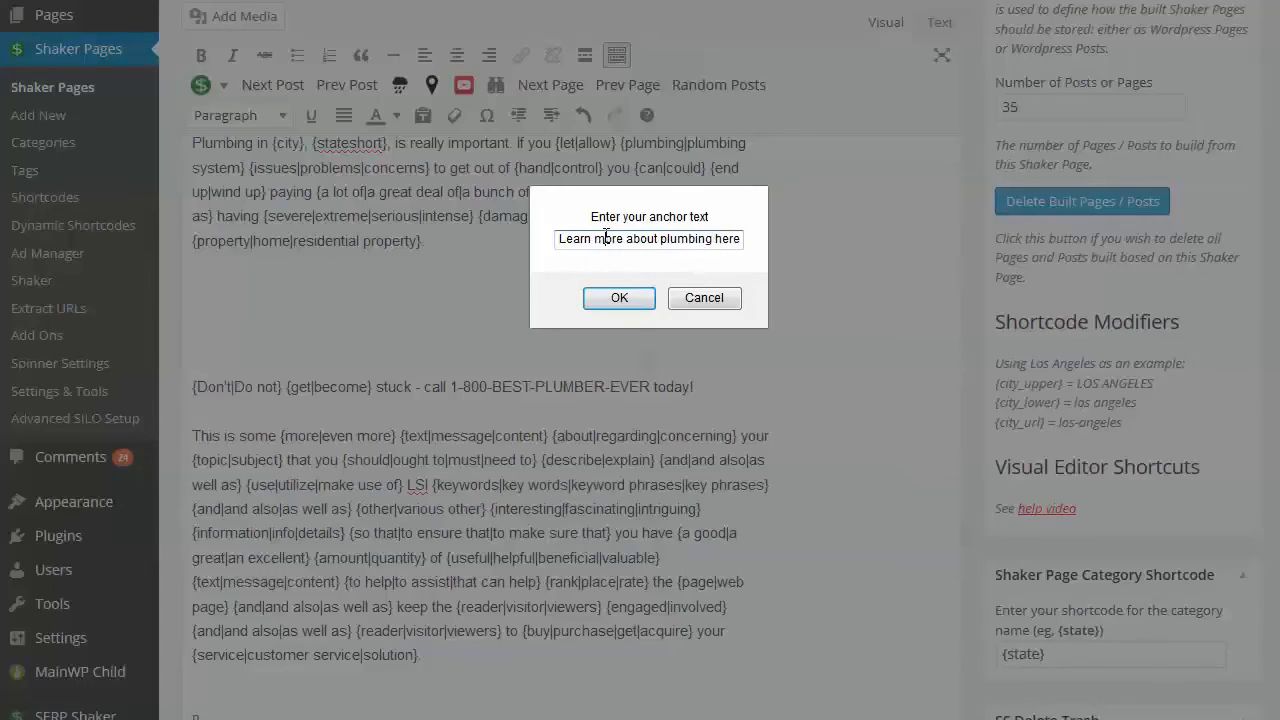
pyautogui.click(621, 297)
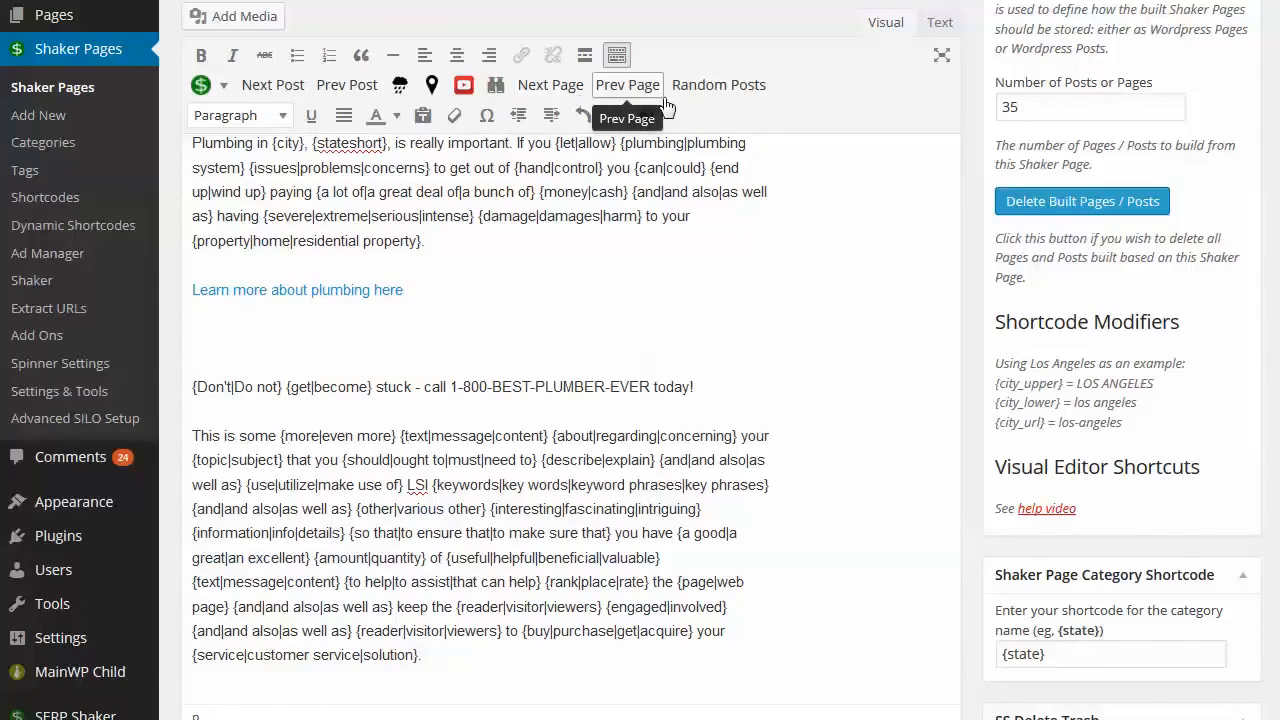
# Step: View the map tool's city and state shortcode prompt without inserting anything, and open the video tool's keyword prompt
pyautogui.click(437, 85)
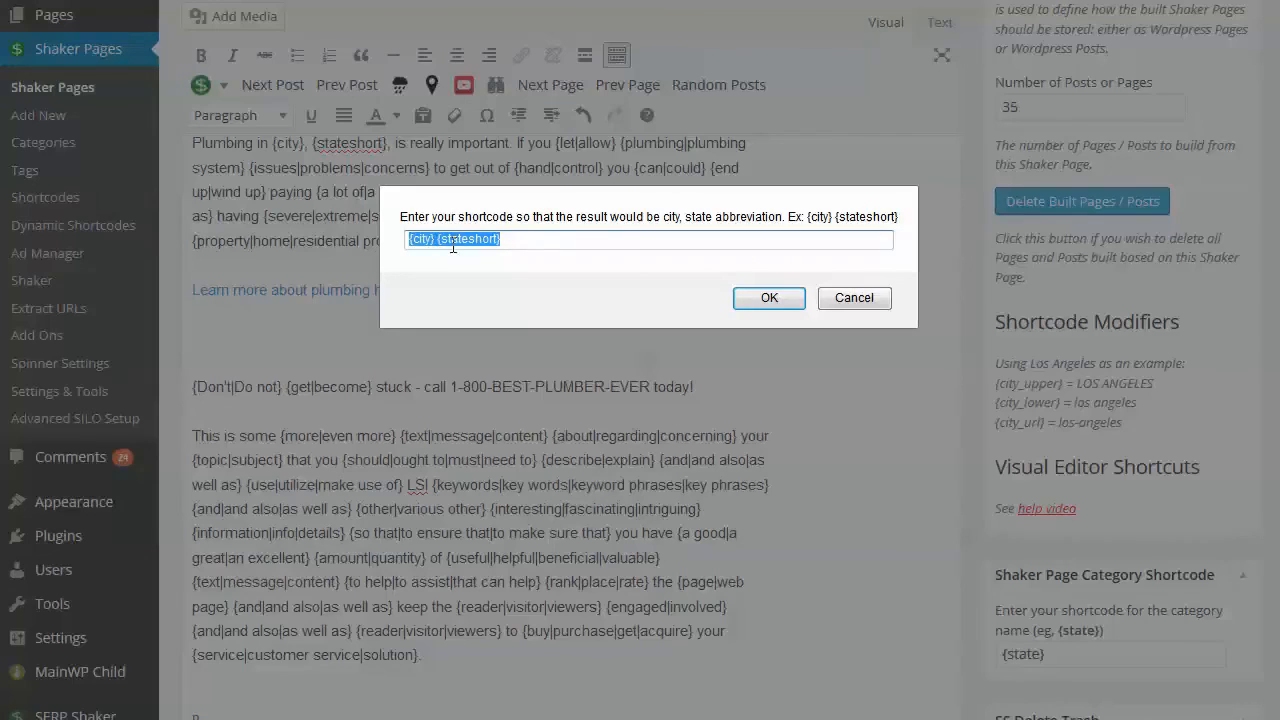
pyautogui.click(856, 307)
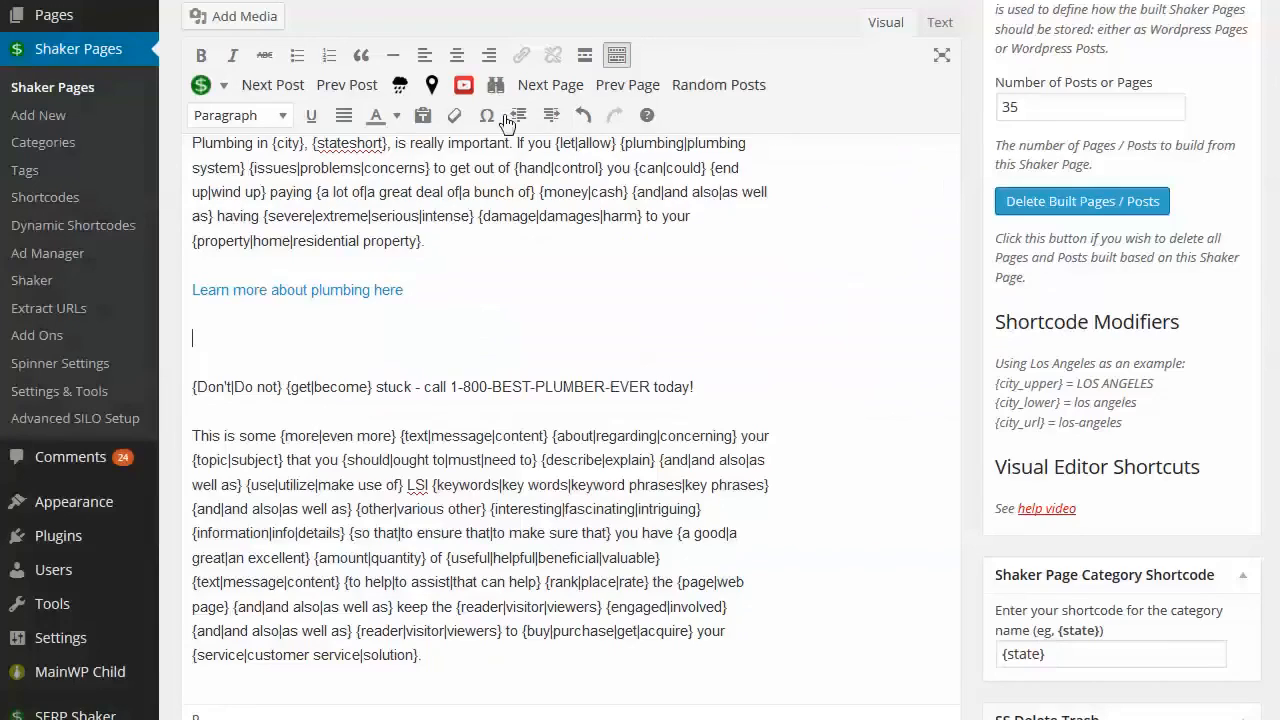
pyautogui.click(463, 85)
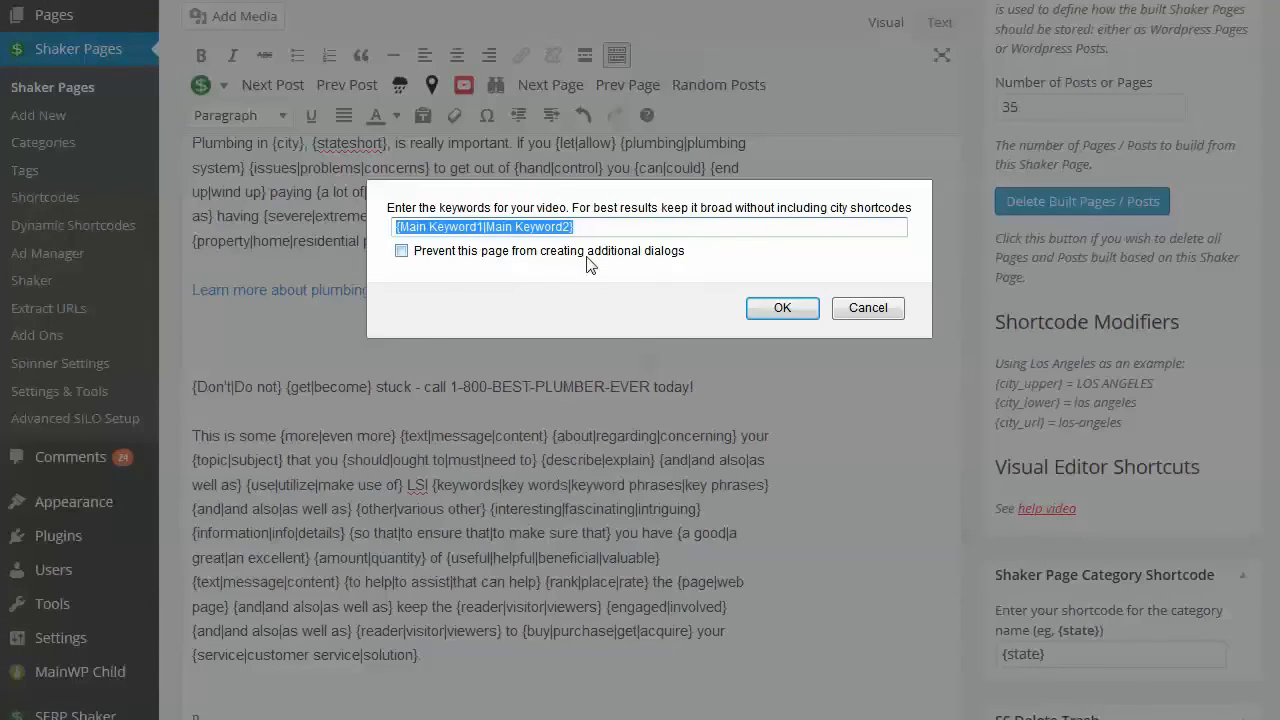